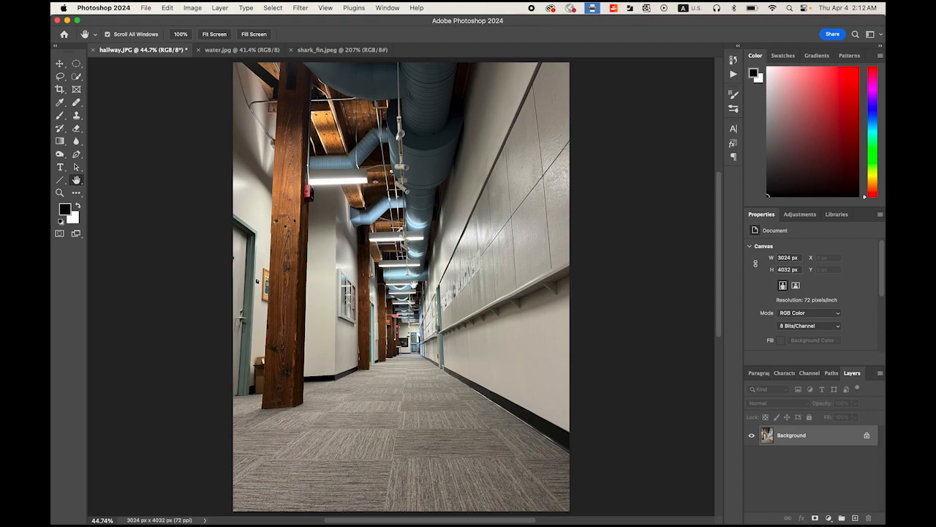
Copy the entire water.jpg image and paste it into hallway.JPG as a new layer, accepting the colour profile conversion.
click(248, 52)
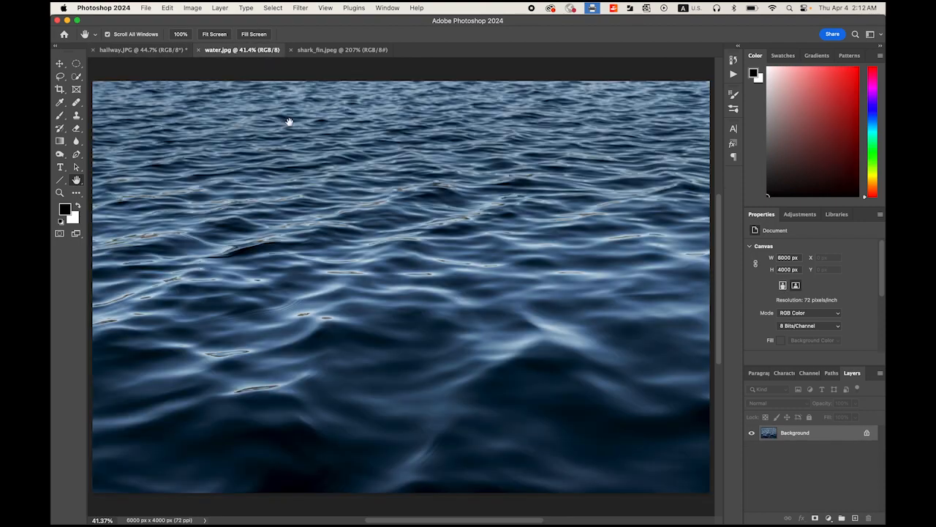
click(346, 51)
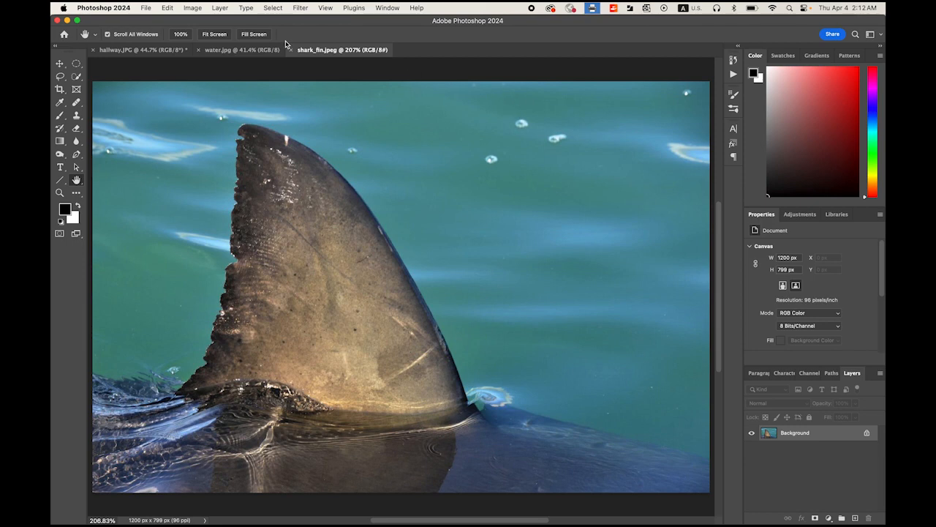
click(249, 52)
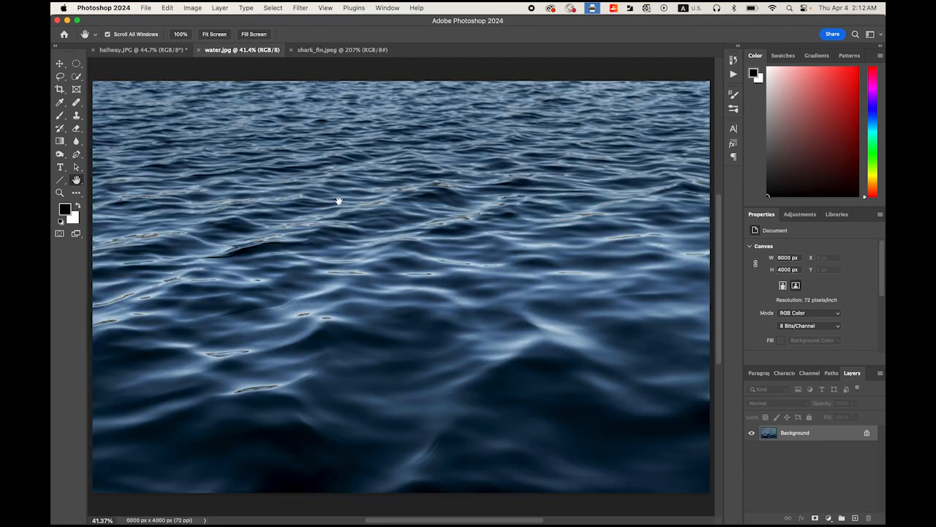
key(super+a)
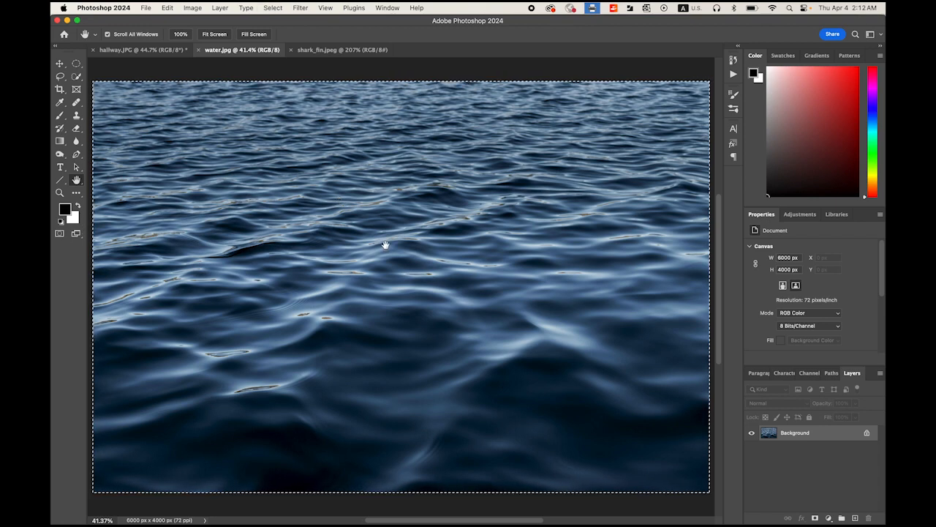
key(super+c)
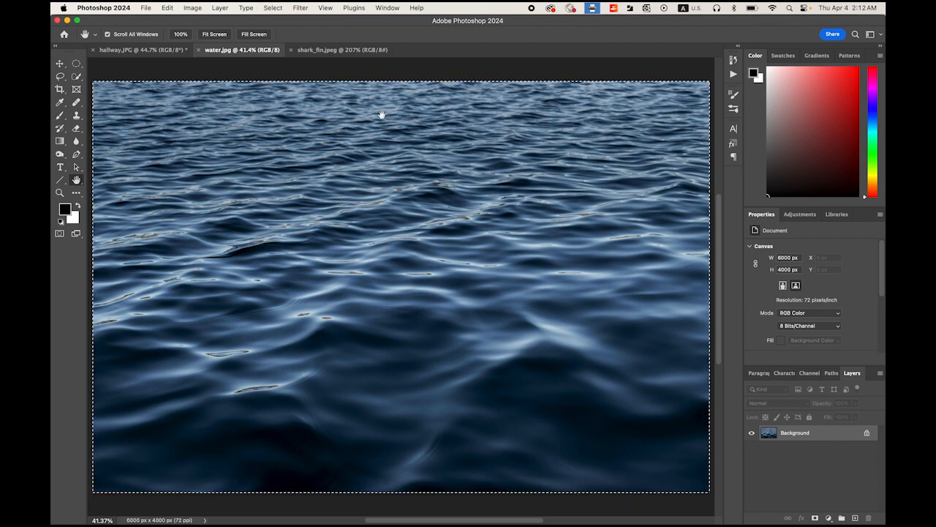
click(152, 52)
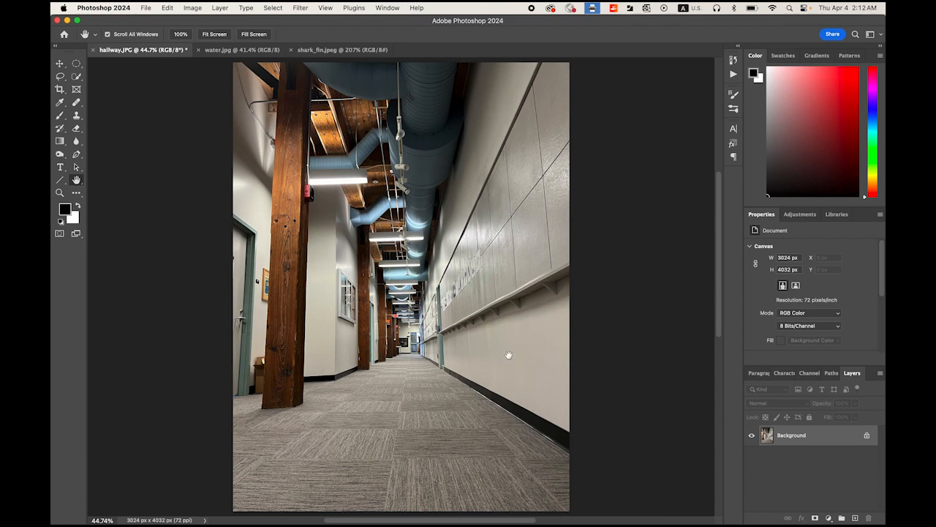
key(super+v)
click(504, 263)
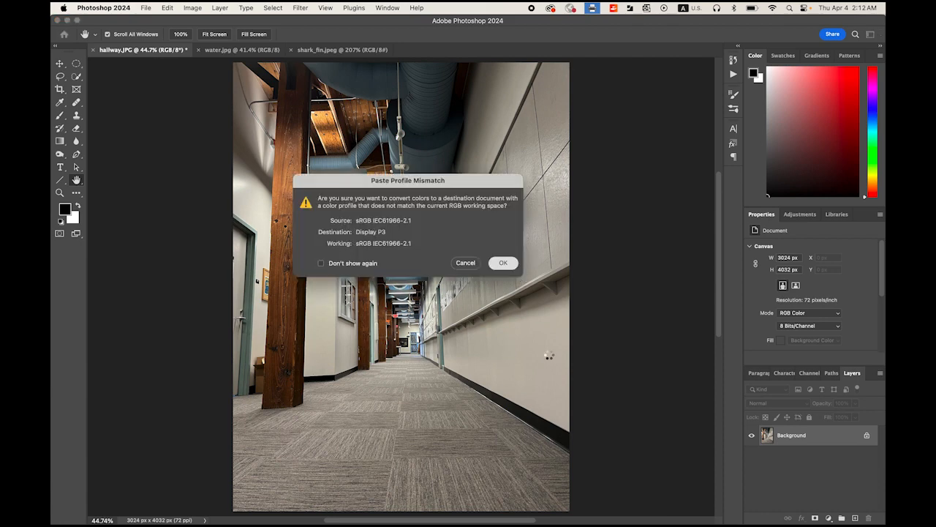
Lower the water layer's opacity to 49%.
key(super+minus)
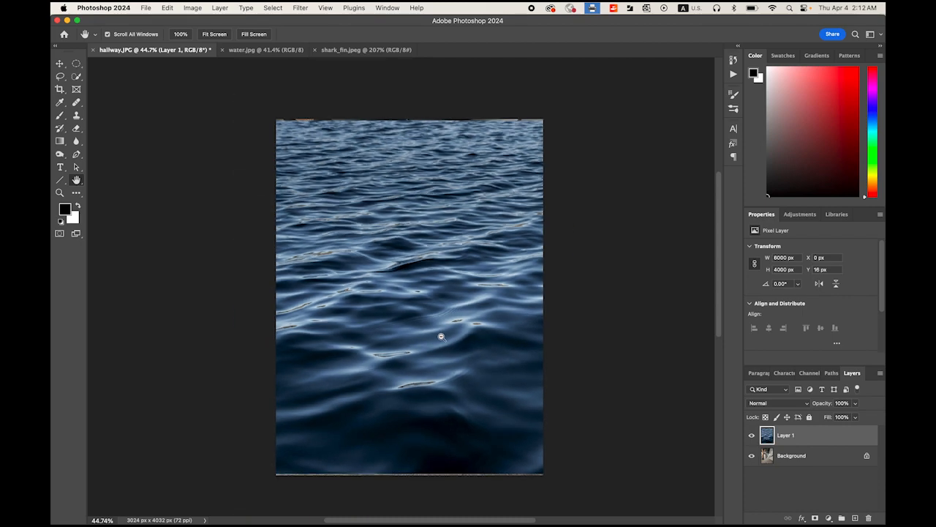
click(60, 64)
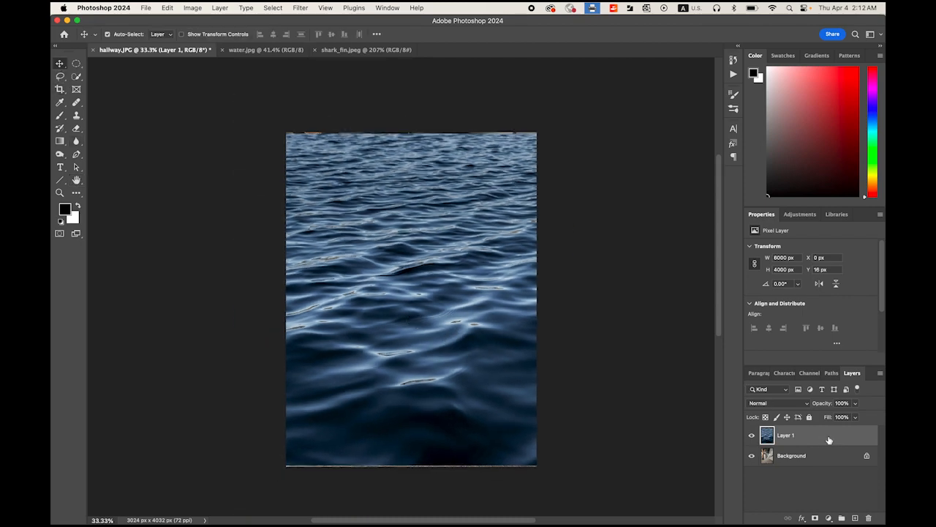
click(856, 403)
drag(858, 422, 831, 419)
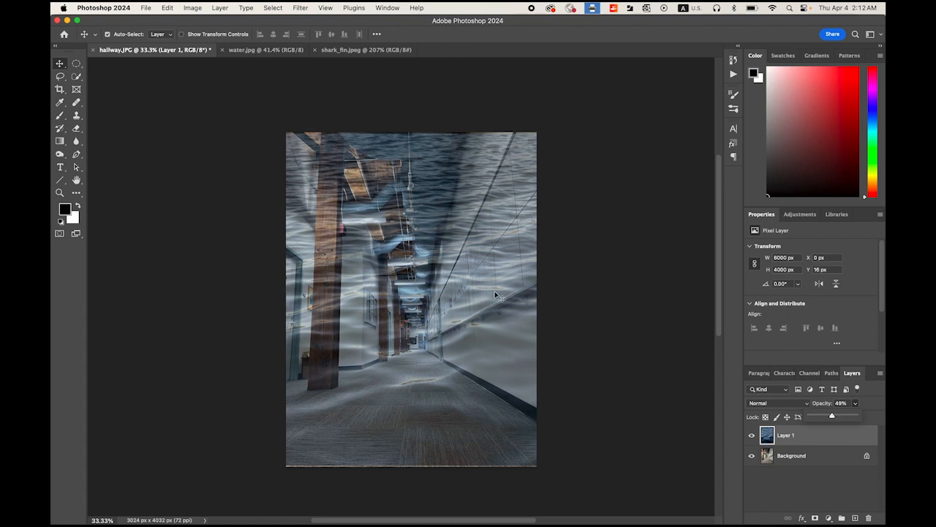
Scale the water layer proportionally to about 51.6% and place it over the floor, with its top edge at the far end of the hallway.
drag(483, 266, 390, 261)
key(ctrl+t)
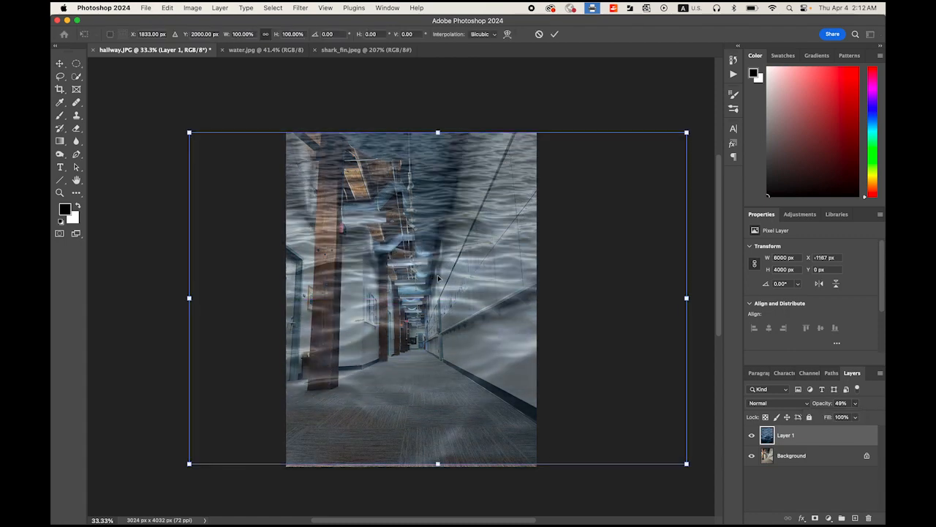
drag(467, 289, 442, 289)
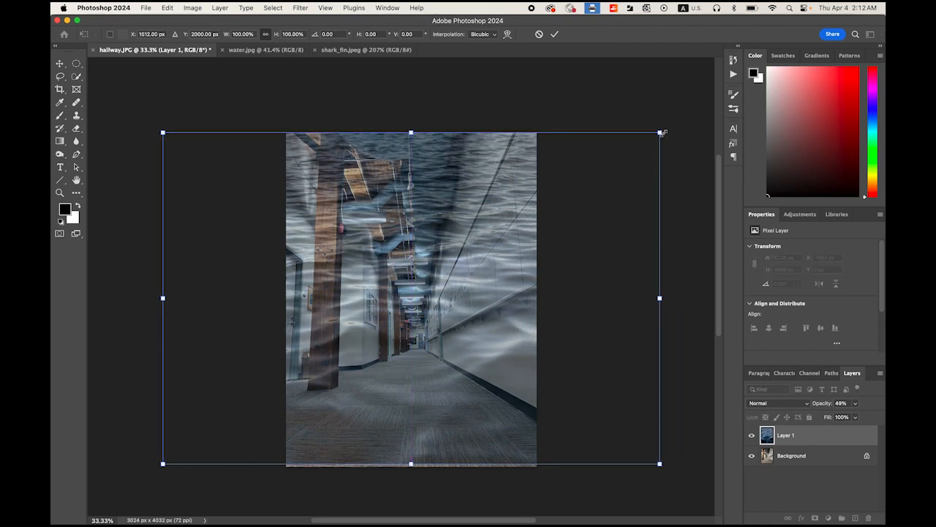
drag(663, 133, 540, 213)
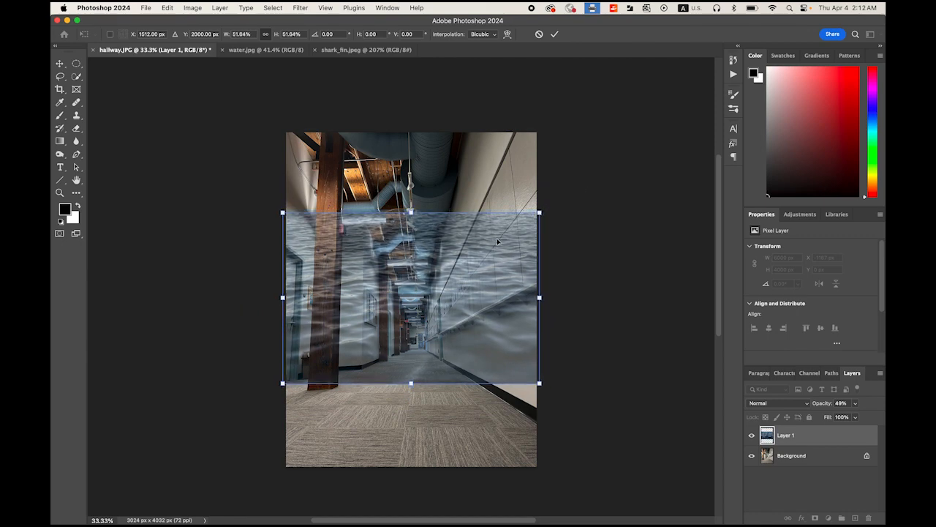
drag(498, 242, 489, 378)
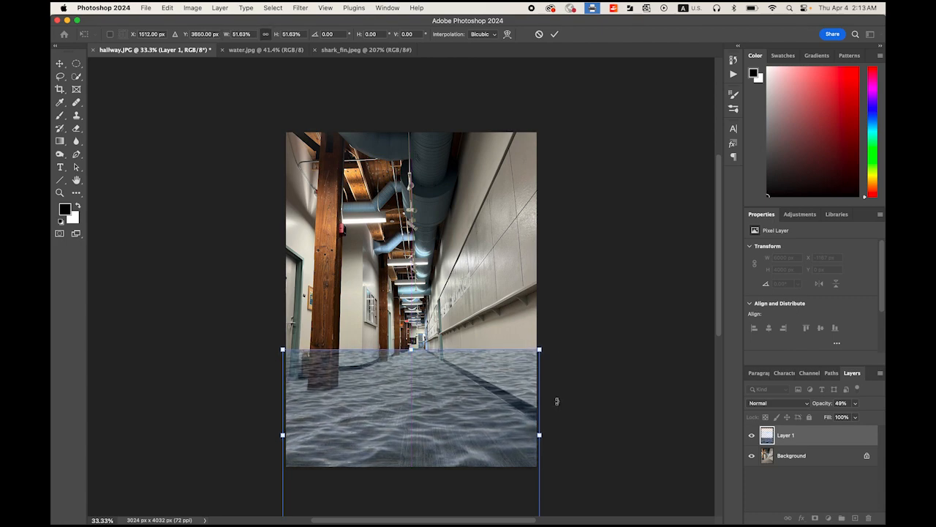
drag(568, 372, 551, 335)
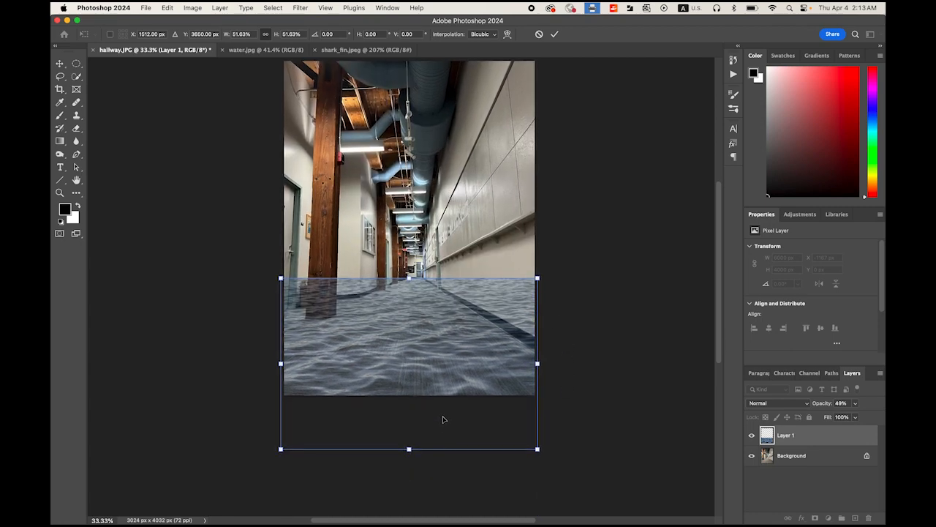
Distort the water layer by raising its lower edge to the canvas's lower edge, at about 36.4% height, and apply the transform.
click(166, 7)
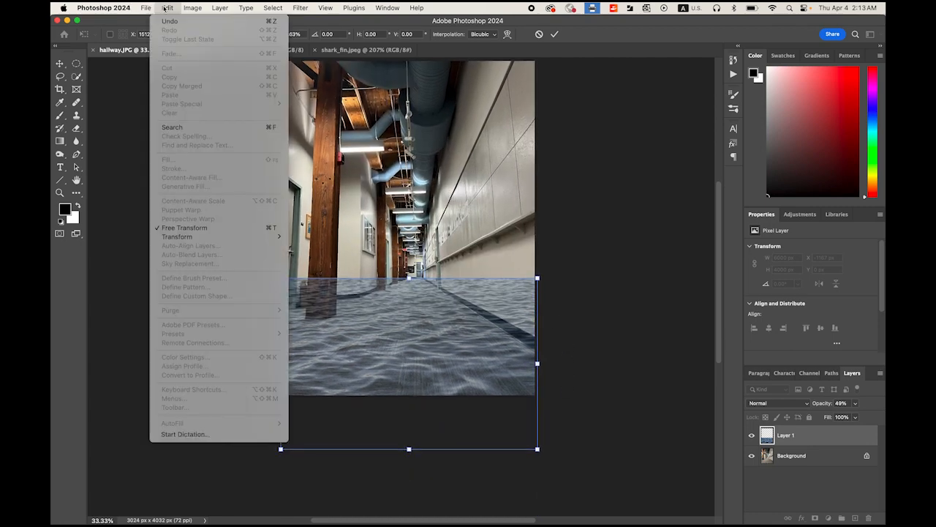
mouse_move(223, 236)
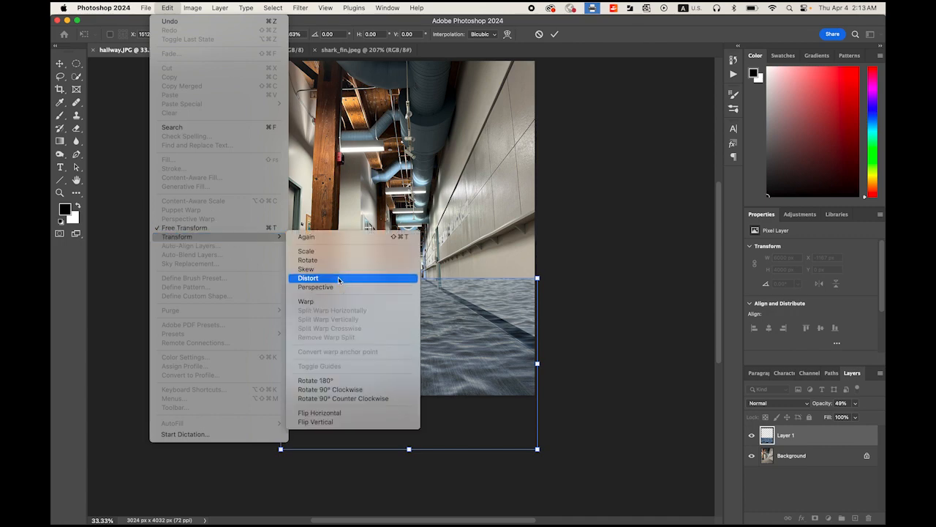
click(308, 278)
drag(409, 450, 410, 401)
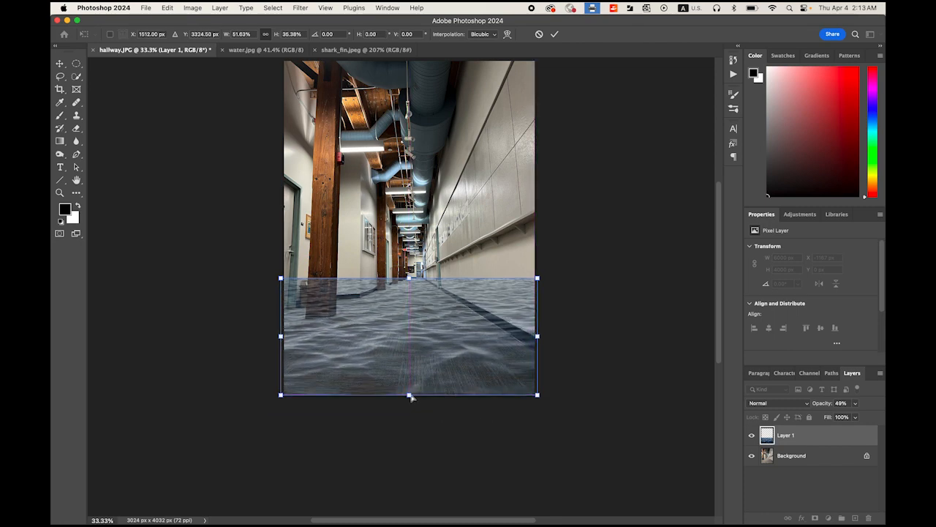
click(555, 33)
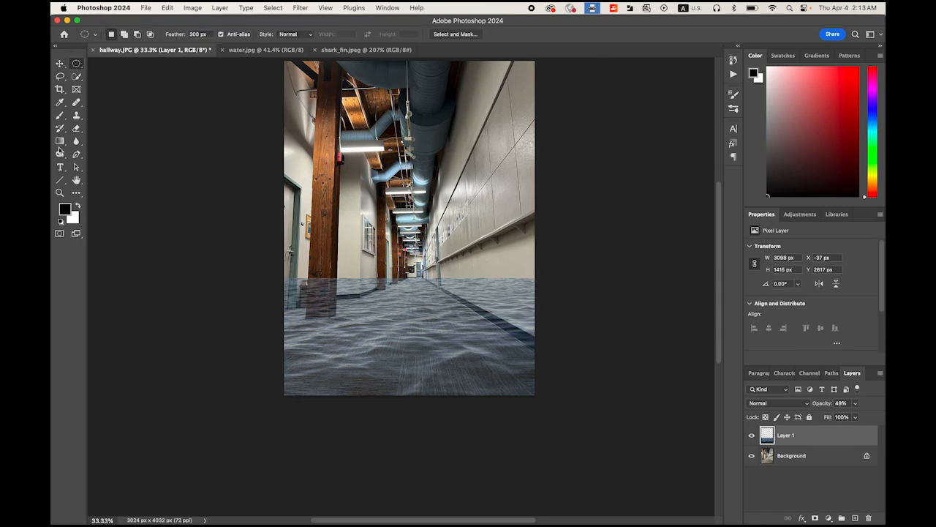
Set the water layer's opacity to 100% and its blend mode to Overlay.
double_click(76, 180)
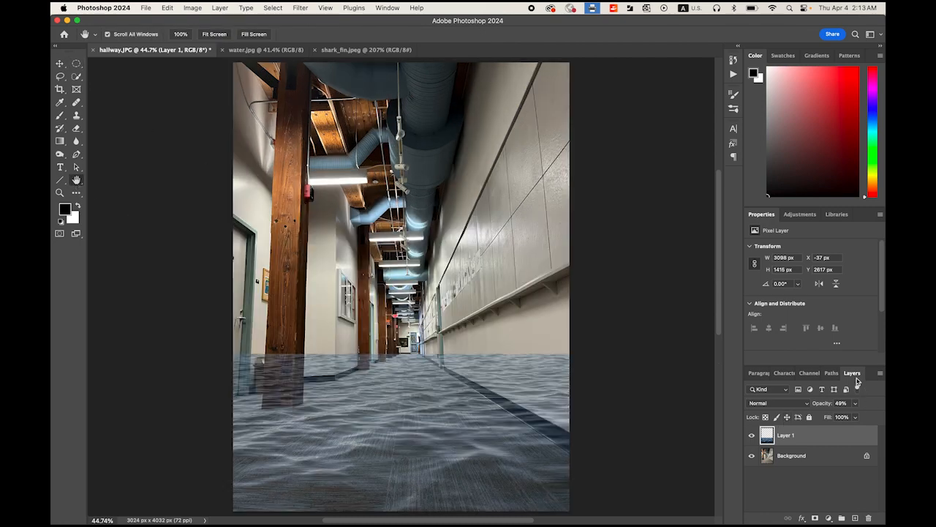
click(854, 405)
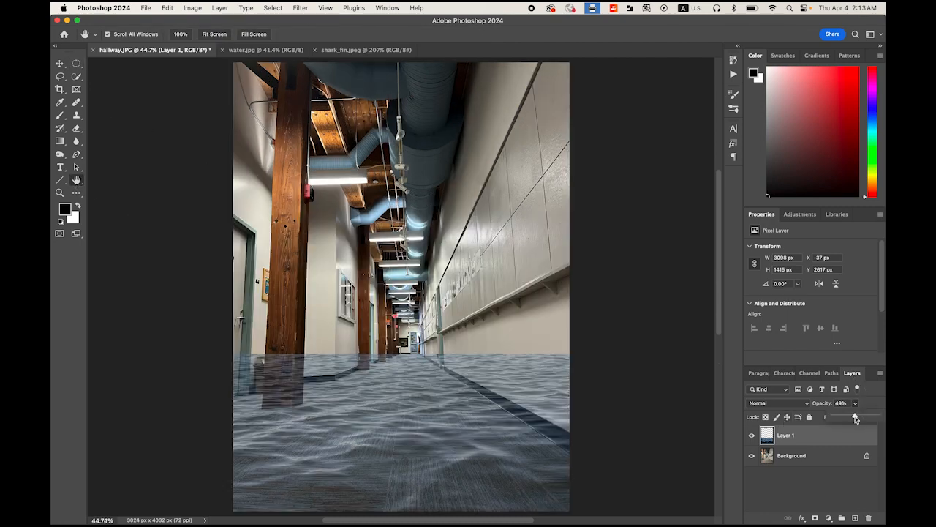
drag(855, 418, 879, 416)
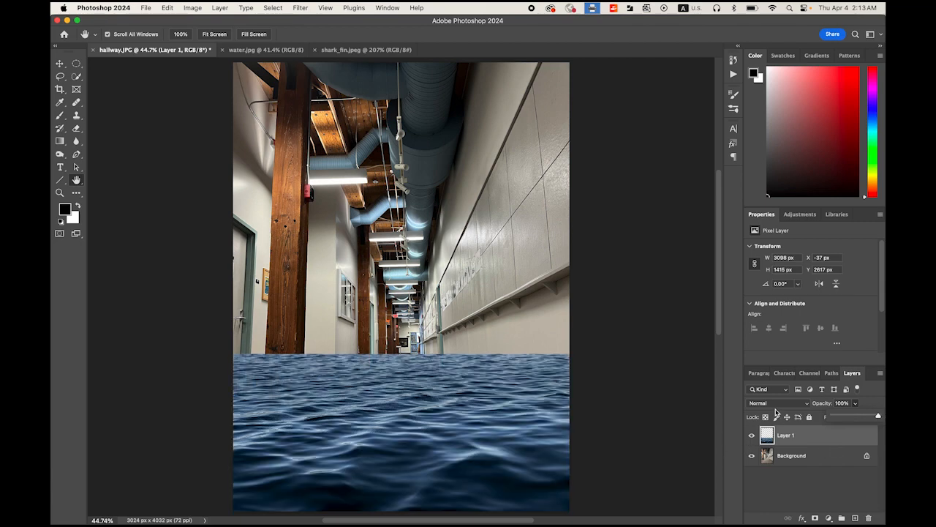
click(794, 437)
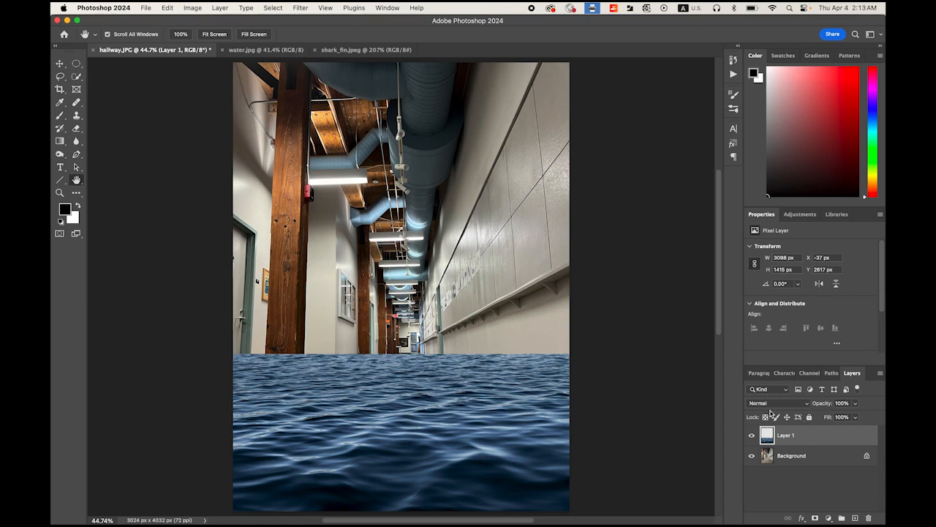
click(807, 406)
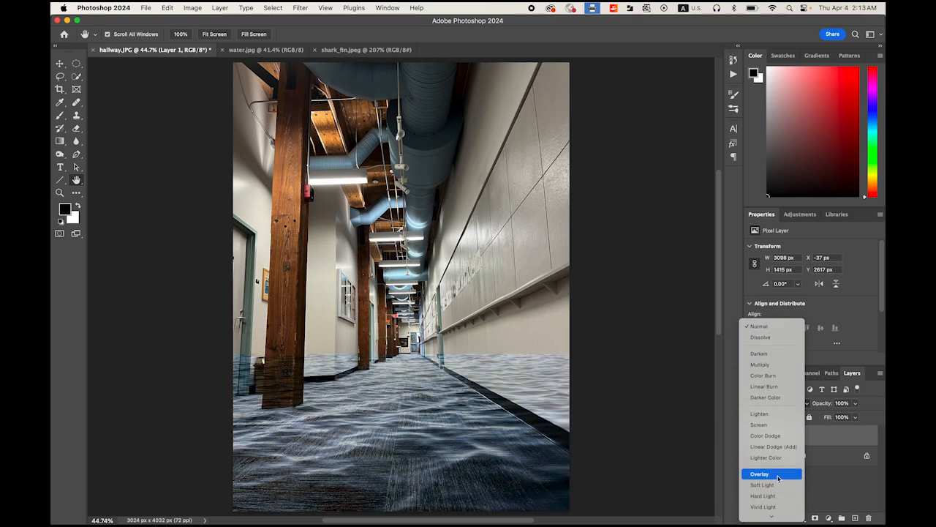
click(779, 476)
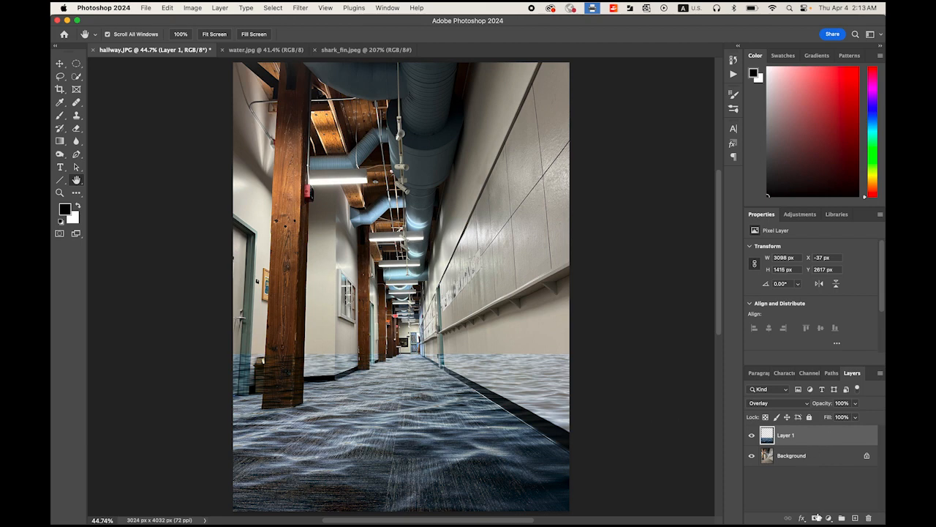
Add a layer mask to the water layer and paint black with a 179 px brush to hide the water on the right wall and baseboard.
click(816, 518)
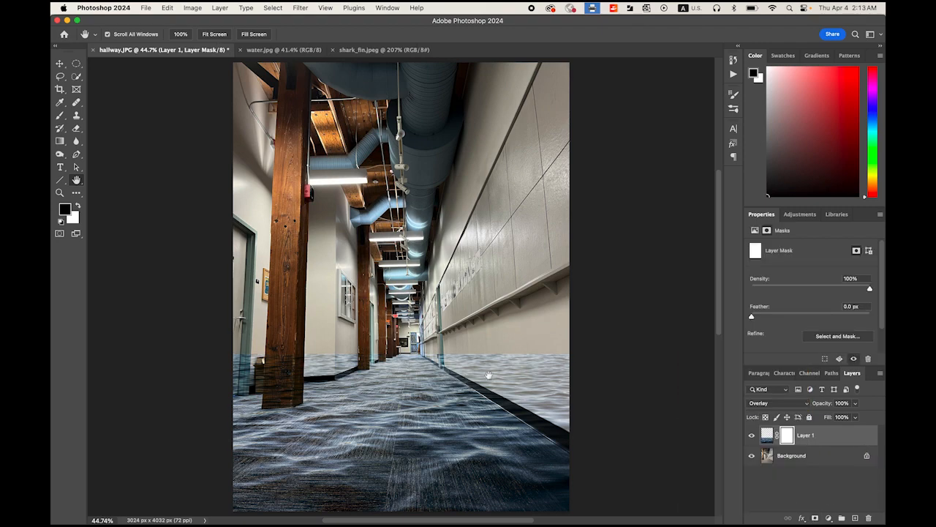
scroll(488, 375, up, 5)
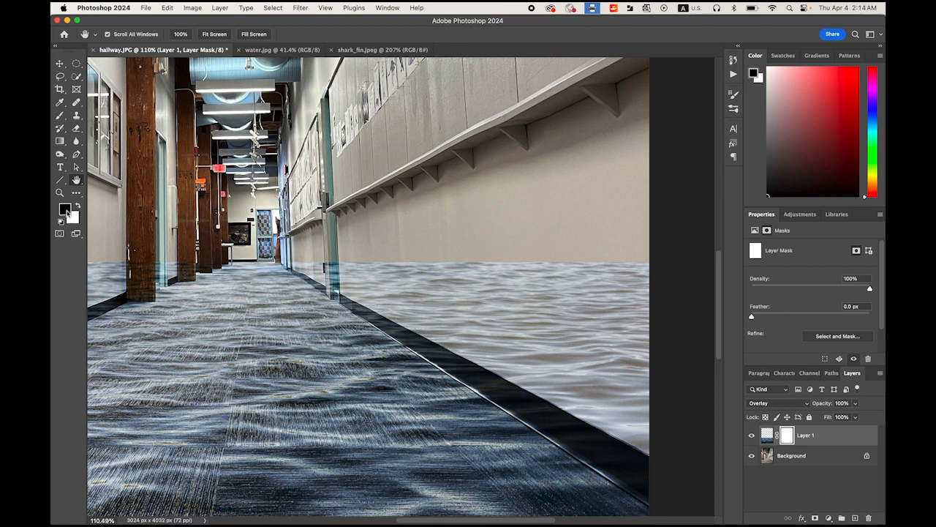
click(60, 115)
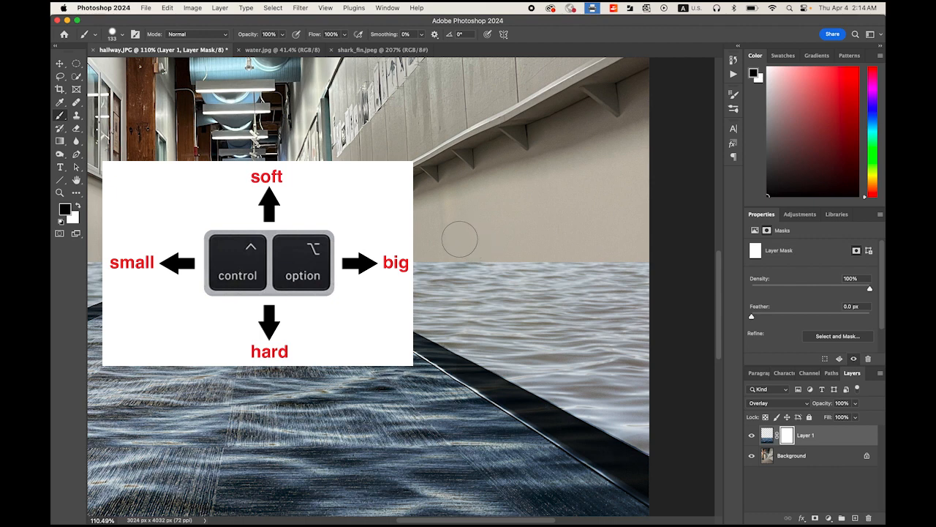
mouse_move(459, 239)
mouse_down()
mouse_move(534, 248)
mouse_move(460, 249)
mouse_move(458, 153)
mouse_up()
mouse_move(455, 186)
mouse_down()
mouse_move(456, 351)
mouse_move(457, 258)
mouse_move(621, 262)
mouse_move(612, 264)
mouse_move(665, 277)
mouse_move(472, 284)
mouse_move(535, 314)
mouse_move(650, 411)
mouse_move(652, 439)
mouse_move(428, 300)
mouse_move(412, 271)
mouse_move(346, 266)
mouse_move(554, 376)
mouse_move(572, 382)
mouse_move(590, 370)
mouse_move(543, 359)
mouse_move(543, 388)
mouse_move(487, 370)
mouse_move(369, 292)
mouse_up()
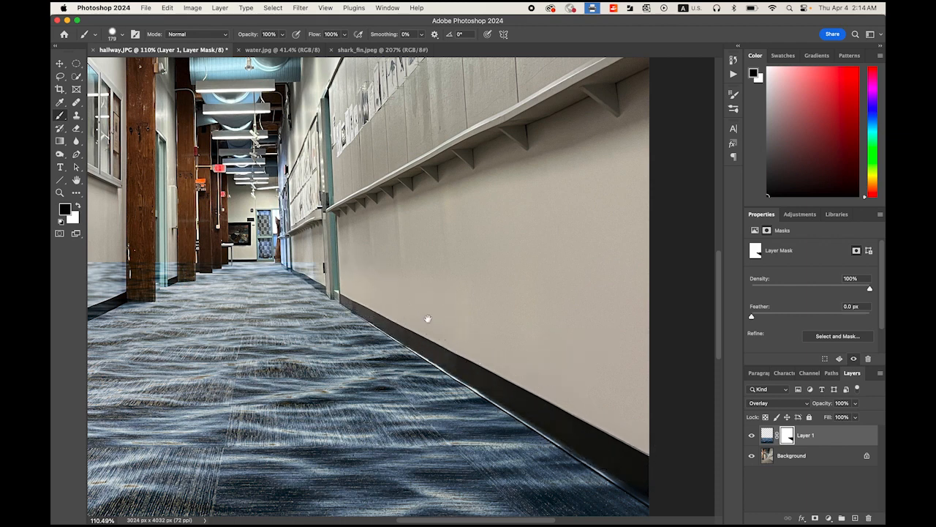
Mask the water off the distant pillars, doorways and left walls, starting with a 25 px black brush.
drag(429, 319, 545, 372)
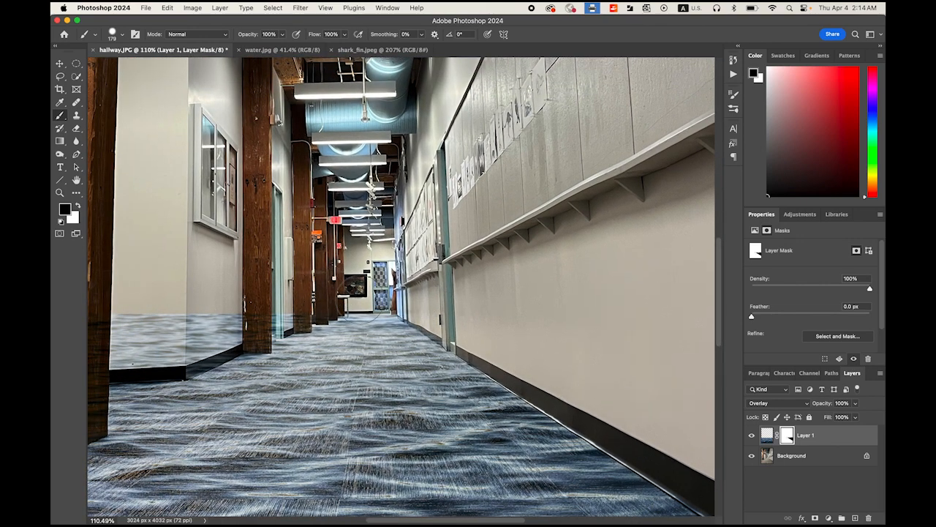
drag(306, 296, 362, 311)
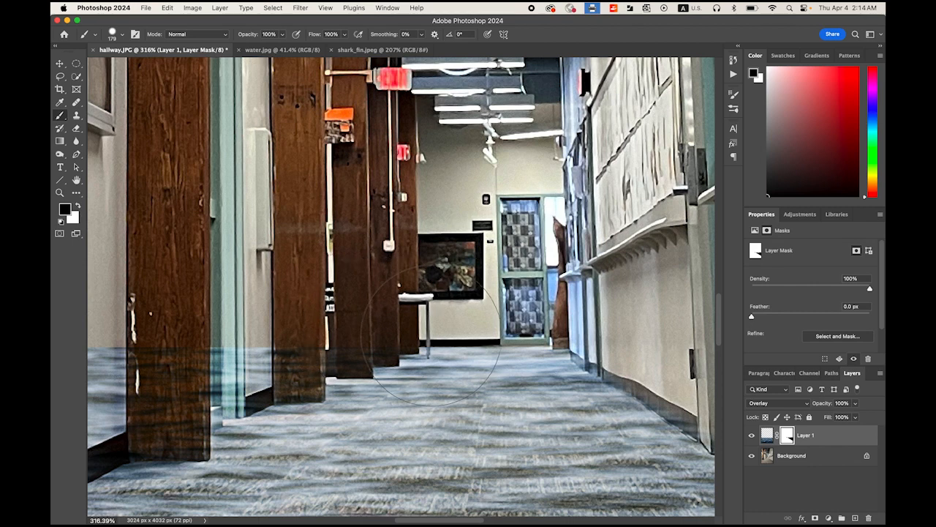
drag(433, 332, 311, 318)
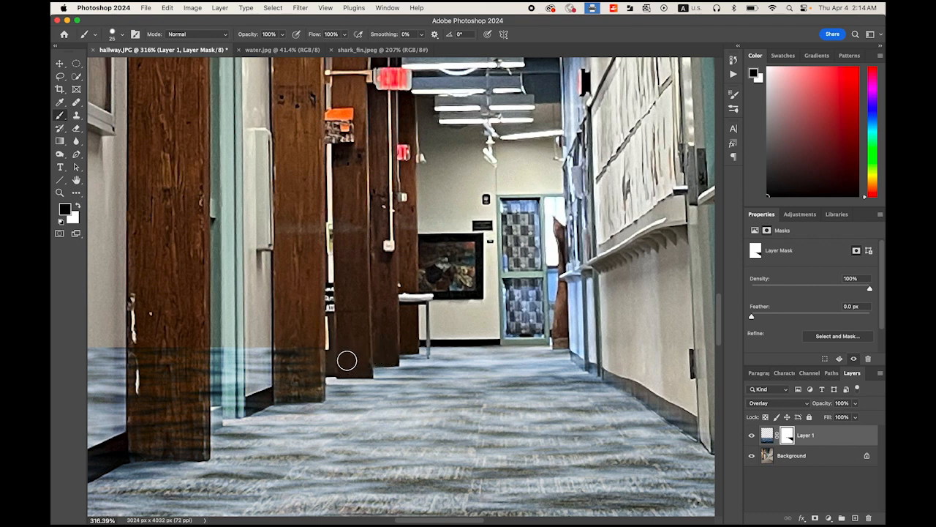
drag(322, 357, 310, 393)
mouse_move(262, 350)
mouse_down()
mouse_move(250, 399)
mouse_move(228, 407)
mouse_move(451, 388)
mouse_up()
mouse_move(445, 346)
mouse_down()
mouse_move(432, 402)
mouse_move(363, 431)
mouse_up()
mouse_move(393, 335)
mouse_down()
mouse_move(420, 333)
mouse_move(302, 421)
mouse_up()
mouse_move(302, 421)
mouse_down()
mouse_move(540, 304)
mouse_move(293, 328)
mouse_up()
mouse_move(232, 256)
mouse_down()
mouse_move(445, 205)
mouse_move(436, 298)
mouse_up()
mouse_move(272, 307)
mouse_down()
mouse_move(470, 199)
mouse_move(480, 255)
mouse_up()
Paint the mask with a smaller, harder black brush to remove the water from the large wooden pillar, cardboard box and left door.
mouse_move(469, 245)
mouse_down()
mouse_move(517, 364)
mouse_move(470, 343)
mouse_up()
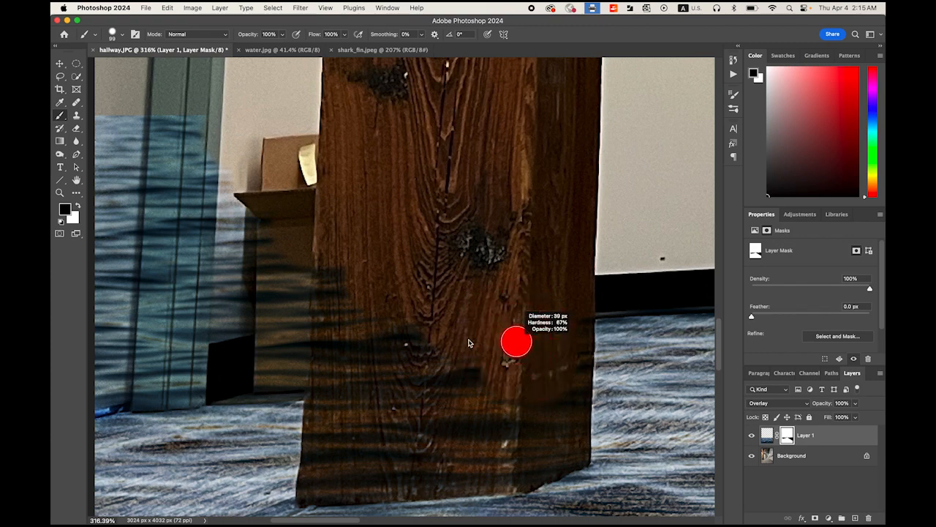
mouse_move(577, 338)
mouse_down()
mouse_move(577, 371)
mouse_move(525, 475)
mouse_move(370, 489)
mouse_move(331, 442)
mouse_up()
drag(382, 441, 425, 438)
mouse_move(404, 427)
mouse_down()
mouse_move(517, 413)
mouse_move(366, 333)
mouse_move(222, 306)
mouse_move(258, 326)
mouse_up()
drag(273, 311, 455, 302)
mouse_move(371, 340)
mouse_down()
mouse_move(258, 218)
mouse_move(366, 141)
mouse_up()
double_click(77, 181)
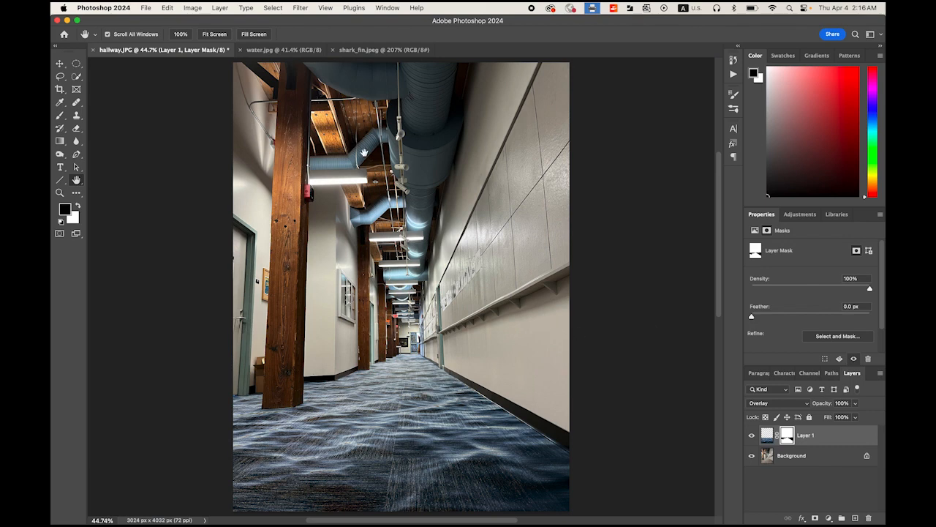
In shark_fin.jpeg, select the shark fin and the dark water around its base with the Quick Selection tool and a 138 px brush.
click(386, 52)
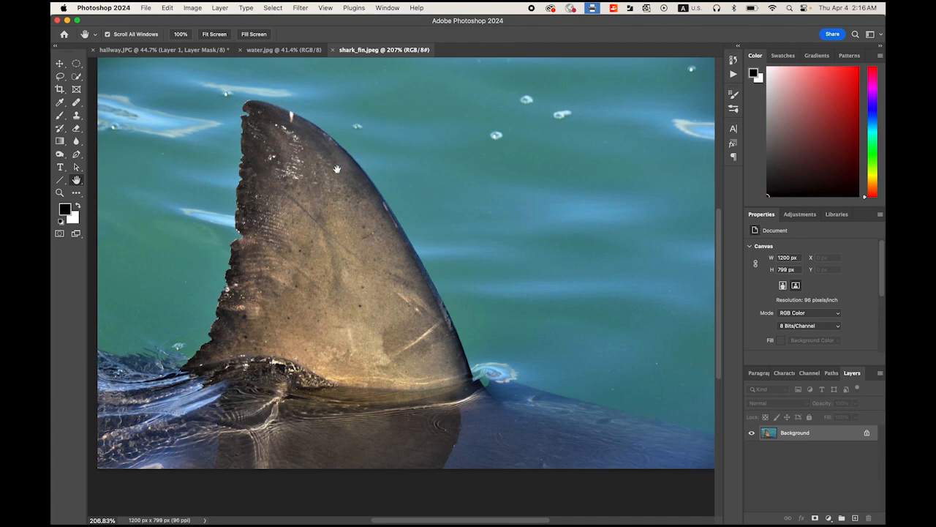
click(76, 76)
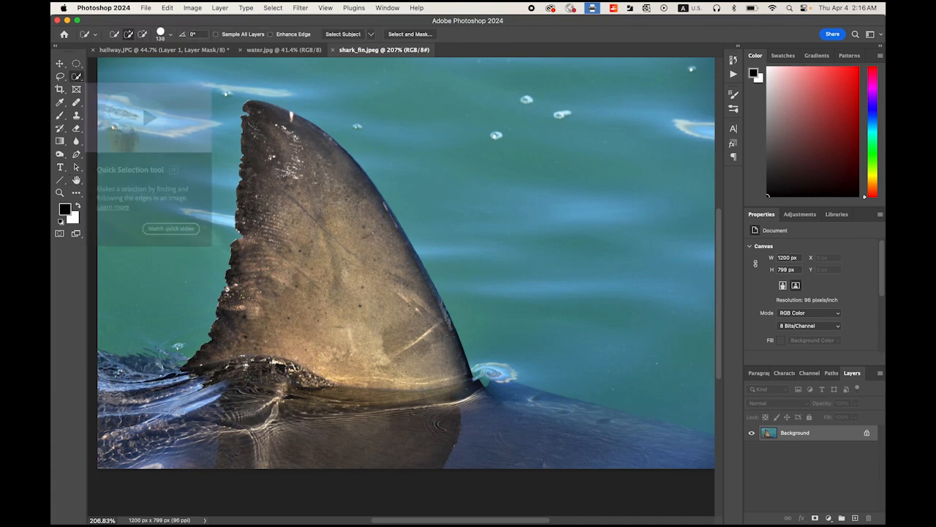
mouse_move(294, 171)
mouse_down()
mouse_move(354, 263)
mouse_move(342, 234)
mouse_move(390, 330)
mouse_move(399, 316)
mouse_move(382, 332)
mouse_move(270, 333)
mouse_move(233, 392)
mouse_move(178, 414)
mouse_move(356, 442)
mouse_move(475, 418)
mouse_move(537, 449)
mouse_up()
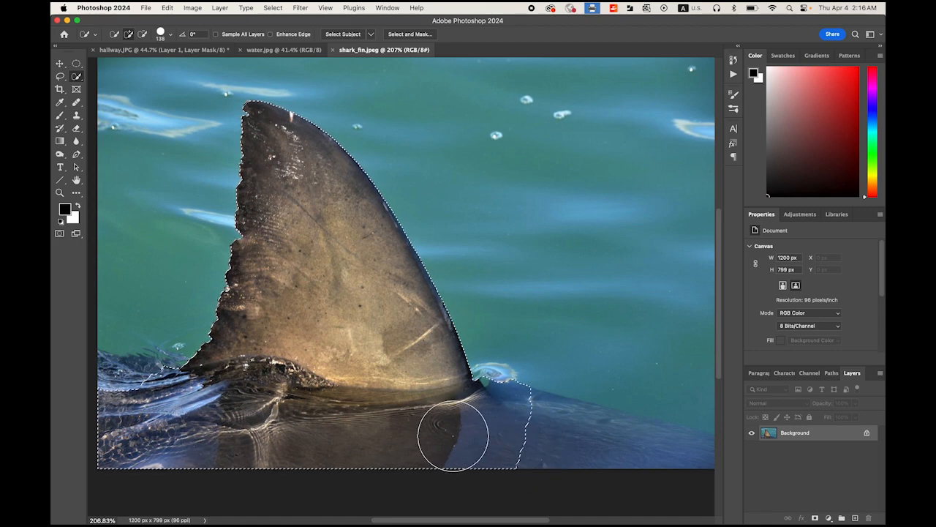
click(543, 461)
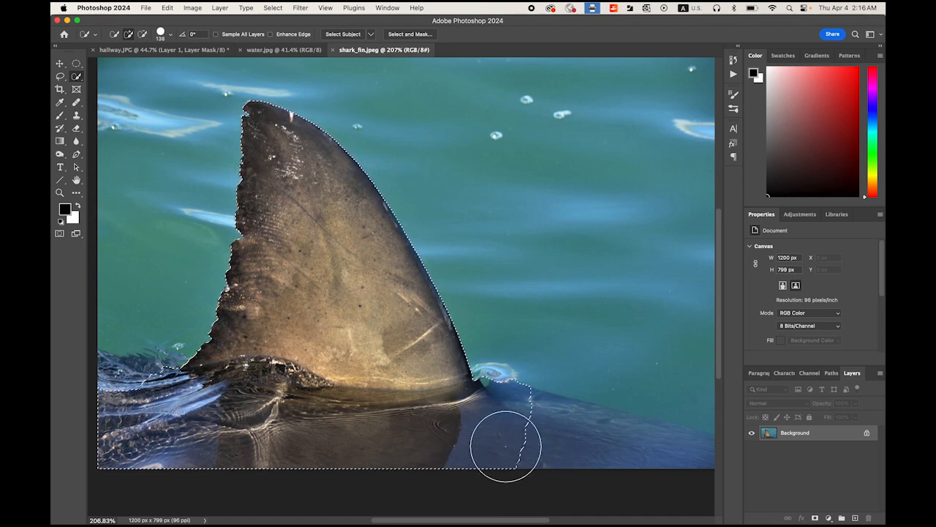
click(520, 422)
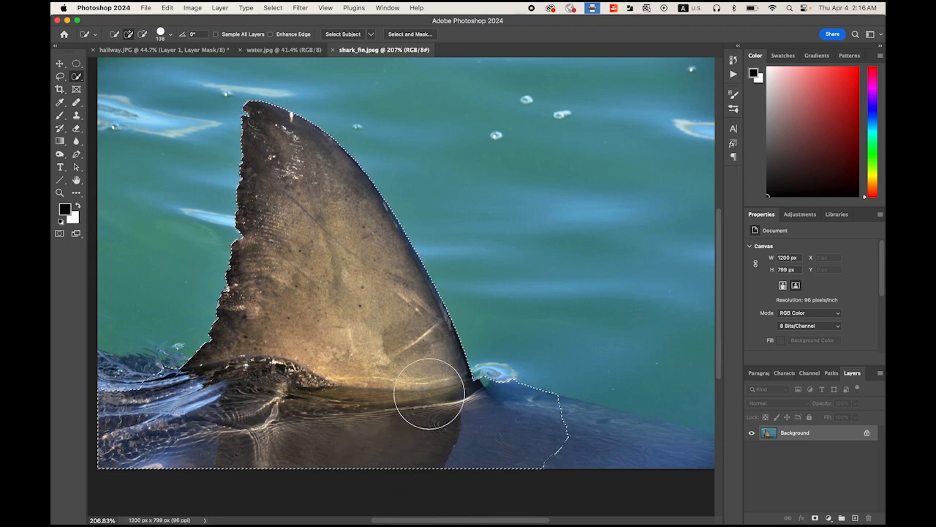
Copy the selected fin into hallway.JPG and move it down onto the flooded carpet in the middle of the hallway.
click(139, 49)
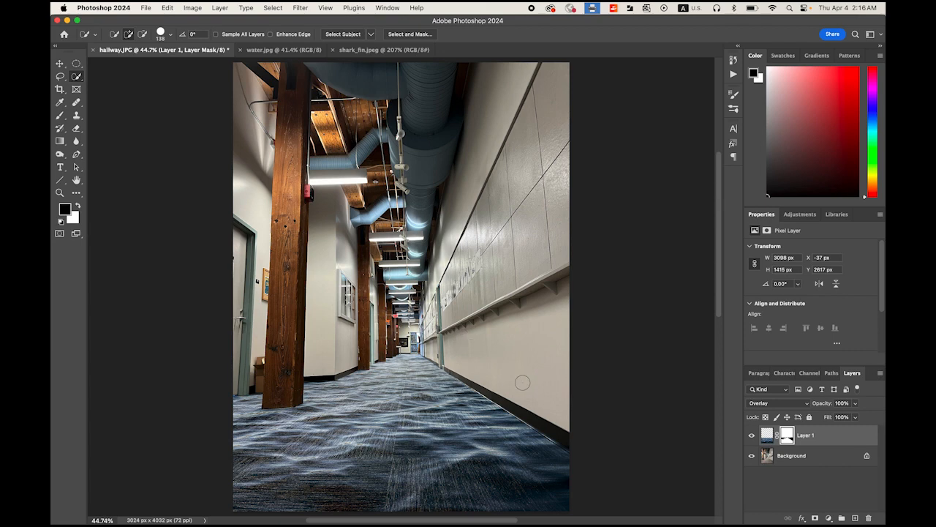
key(super+v)
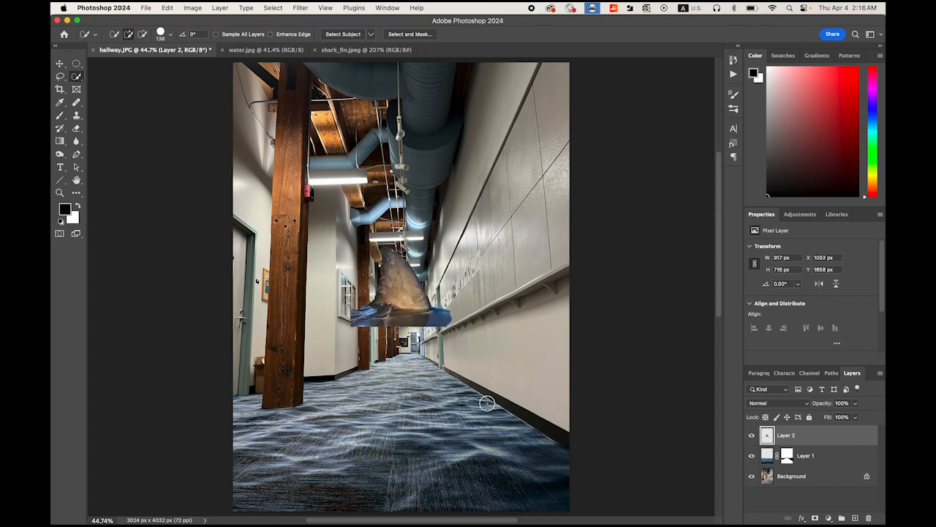
click(60, 64)
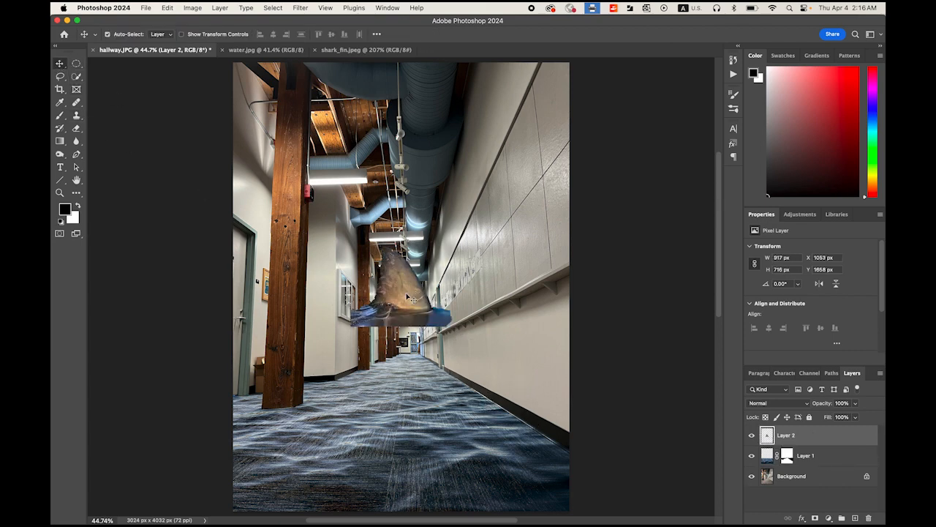
drag(407, 296, 395, 418)
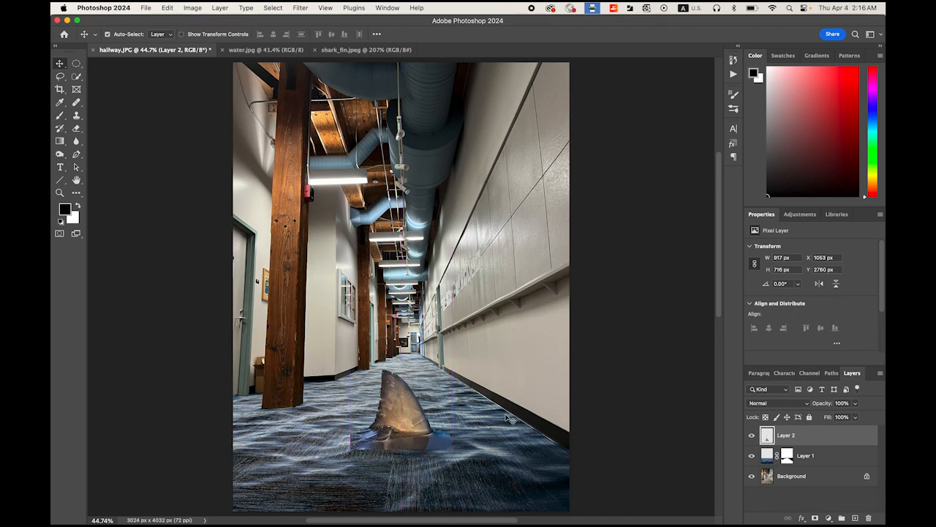
Scale the fin layer down proportionally to about 88% with Free Transform.
key(ctrl+t)
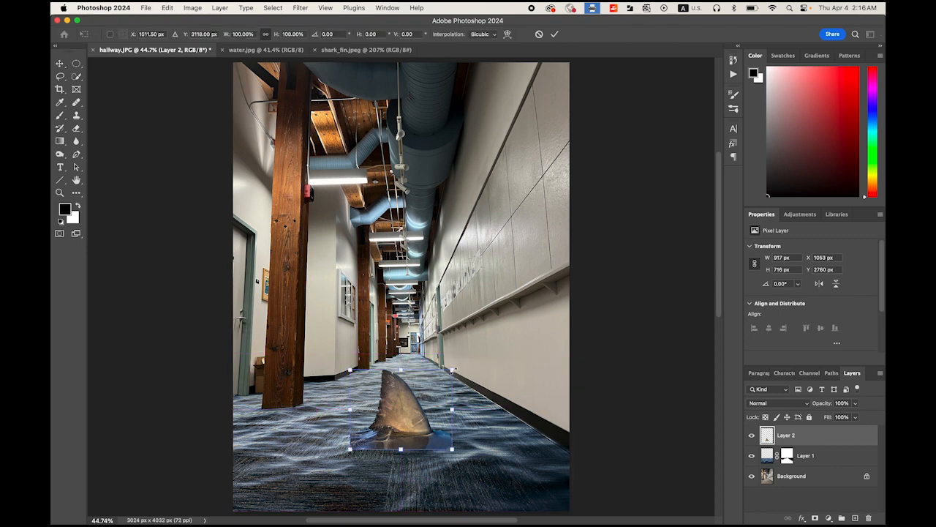
drag(452, 370, 446, 374)
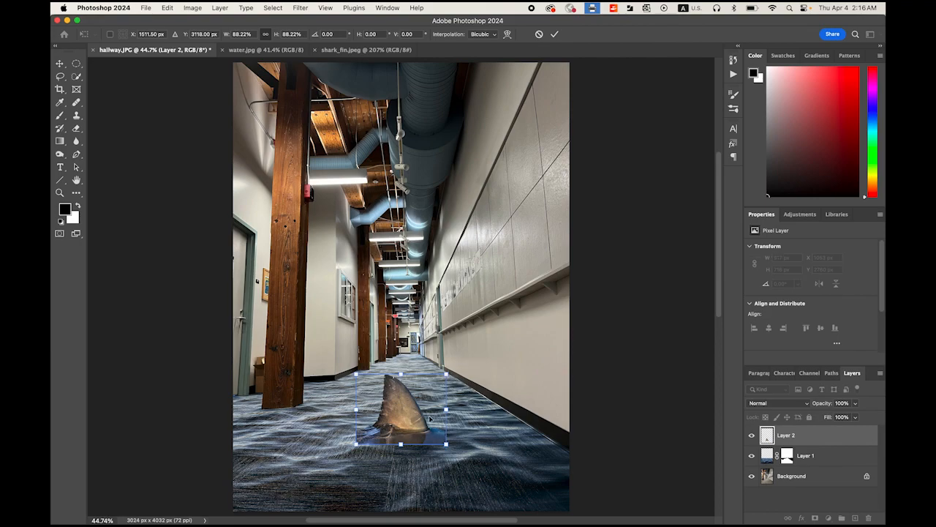
key(Return)
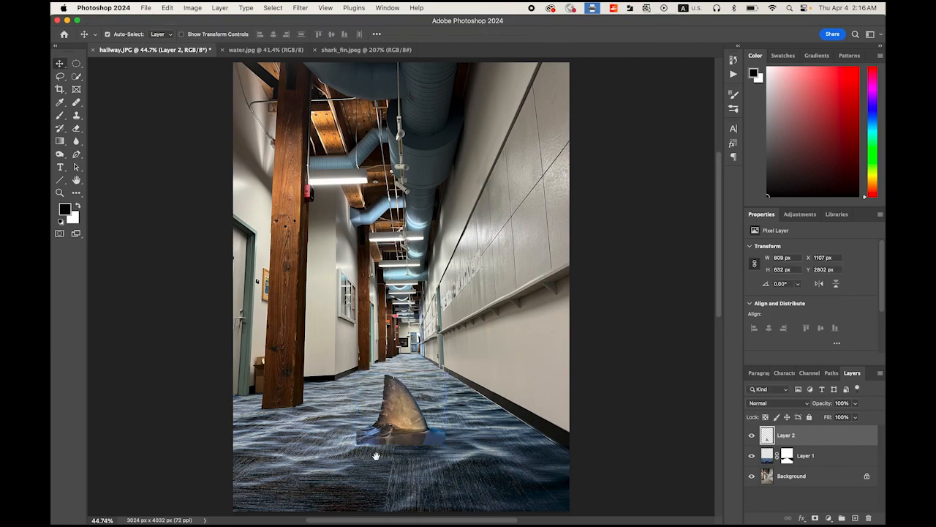
Erase the hard-edged water around the fin's base with a soft 160 px eraser at 0% hardness to blend it into the carpet water.
scroll(401, 447, up, 5)
scroll(447, 339, down, 5)
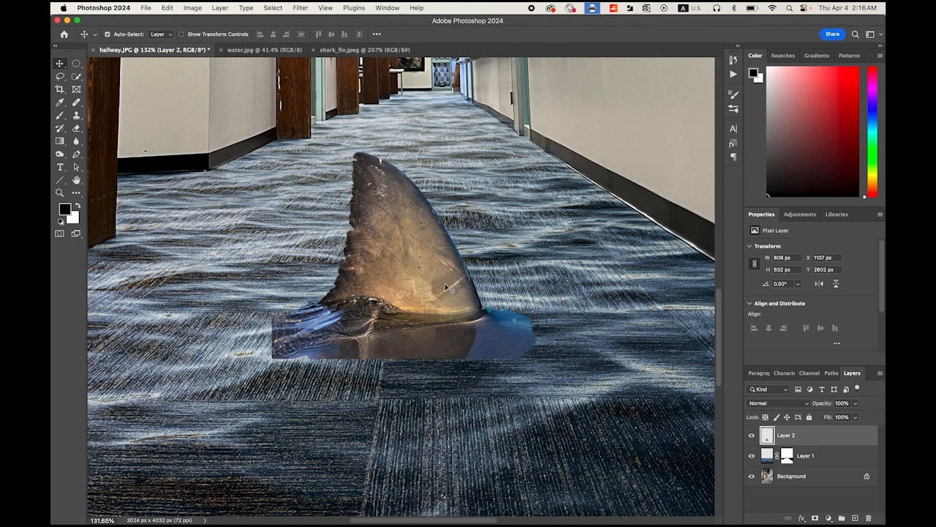
click(76, 128)
drag(245, 221, 246, 211)
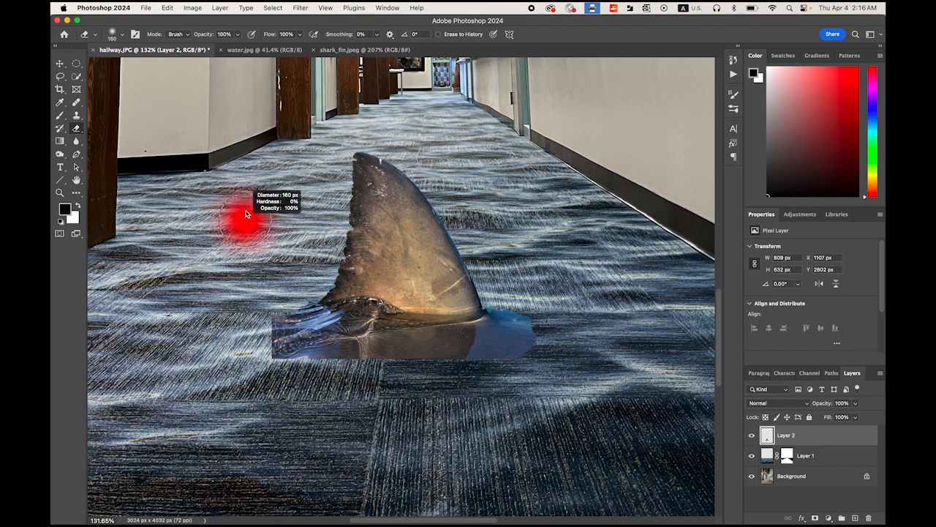
mouse_move(274, 310)
mouse_down()
mouse_move(268, 340)
mouse_move(331, 366)
mouse_move(366, 355)
mouse_move(432, 369)
mouse_move(541, 340)
mouse_move(523, 326)
mouse_move(533, 314)
mouse_move(512, 318)
mouse_move(521, 319)
mouse_move(495, 366)
mouse_move(434, 372)
mouse_up()
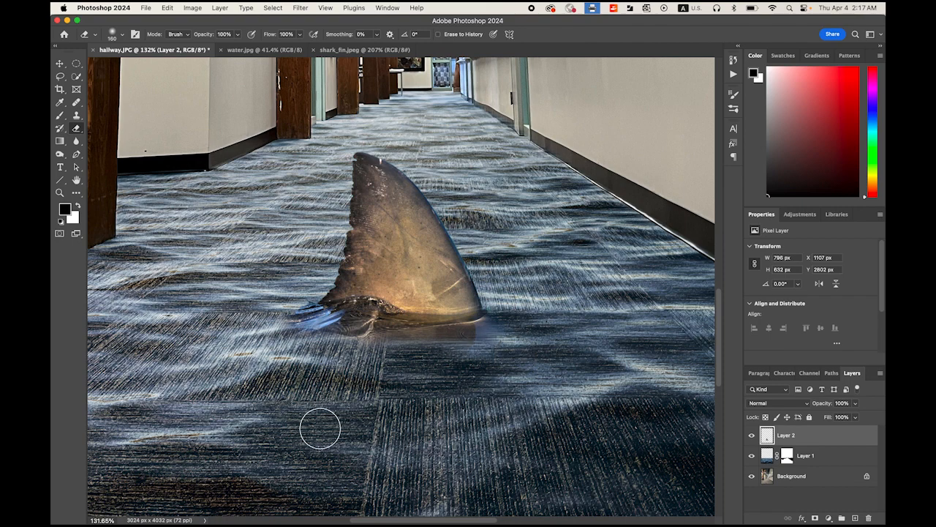
Duplicate the fin layer and flip the copy vertically.
scroll(466, 403, down, 5)
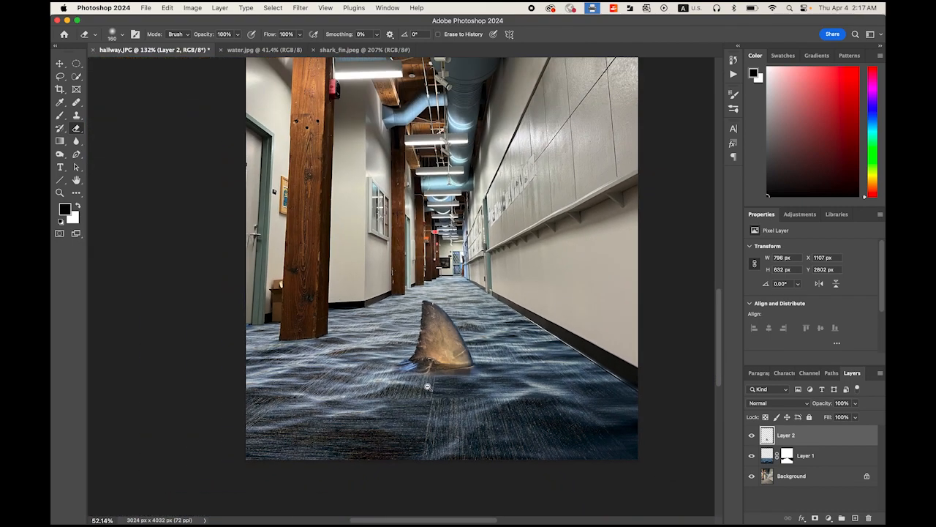
scroll(428, 387, down, 2)
scroll(428, 386, right, 3)
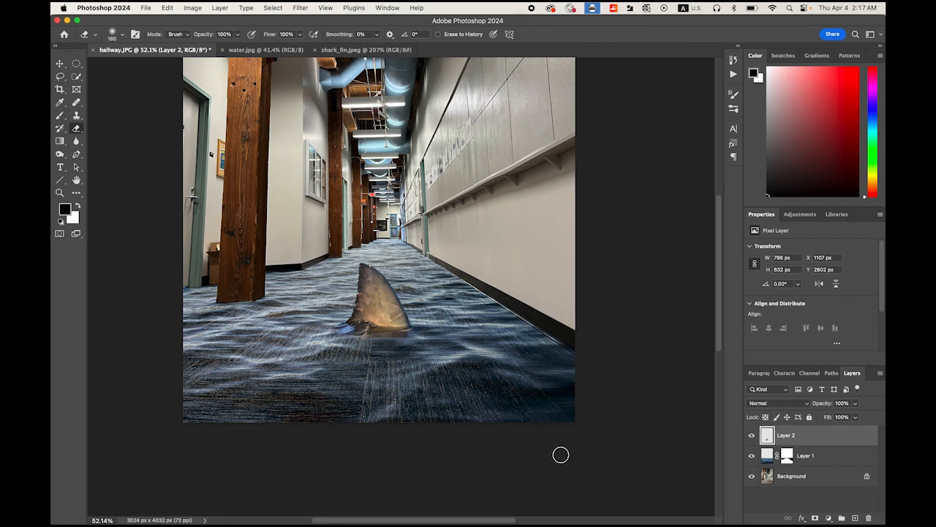
key(super+j)
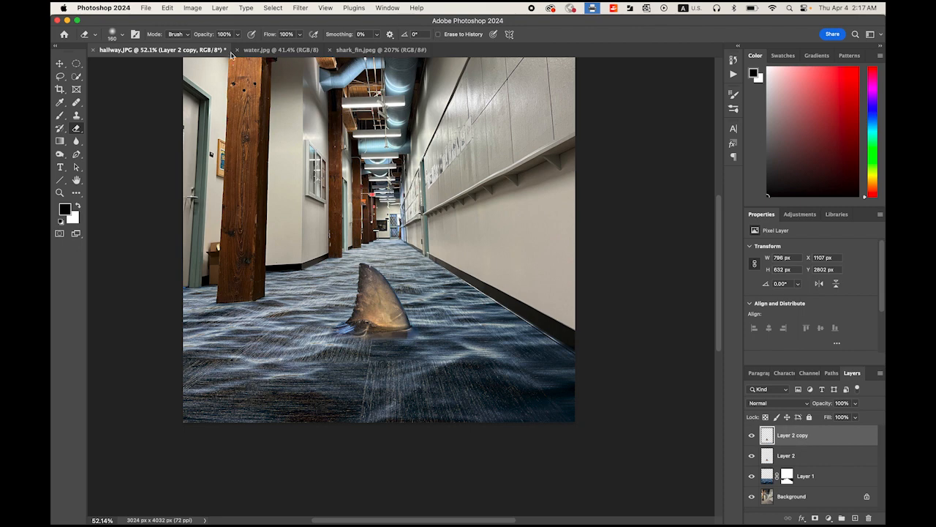
click(167, 8)
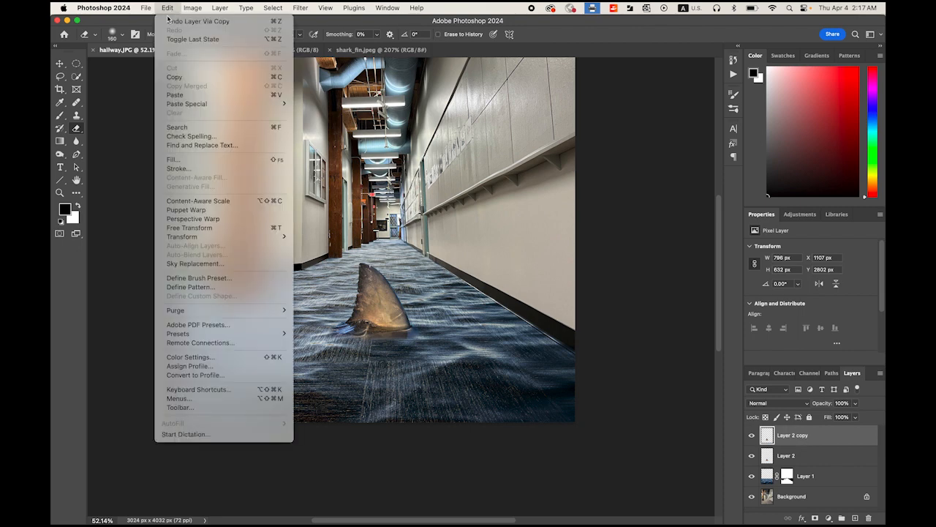
mouse_move(190, 236)
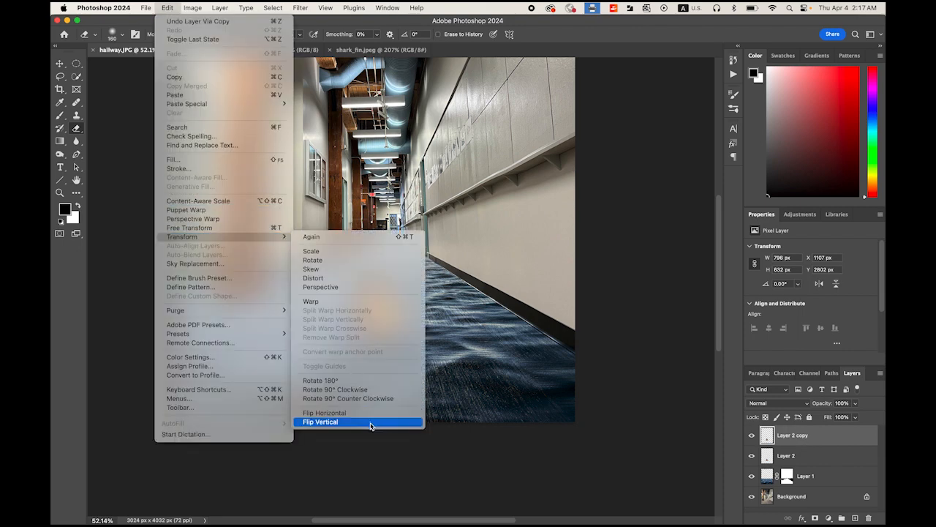
click(371, 423)
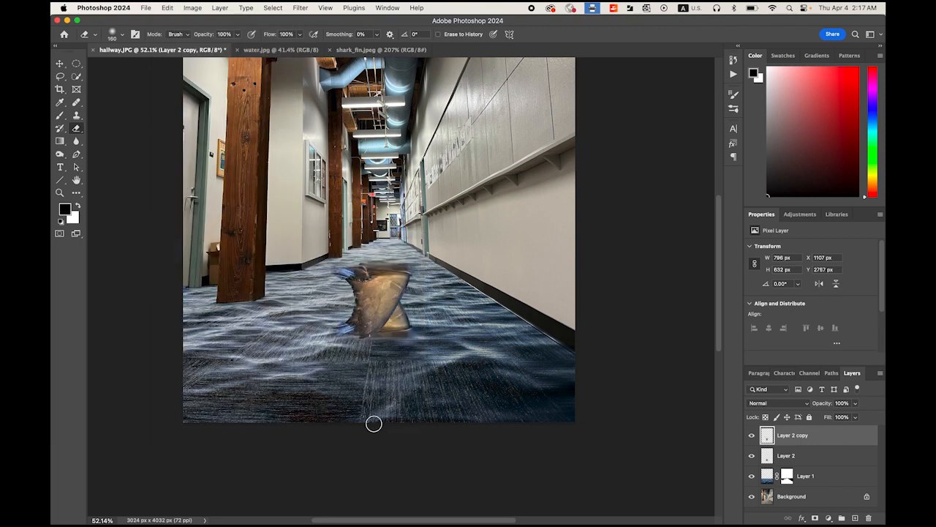
Position the flipped fin directly beneath the upright fin as its reflection and place Layer 2 copy below Layer 2.
click(60, 65)
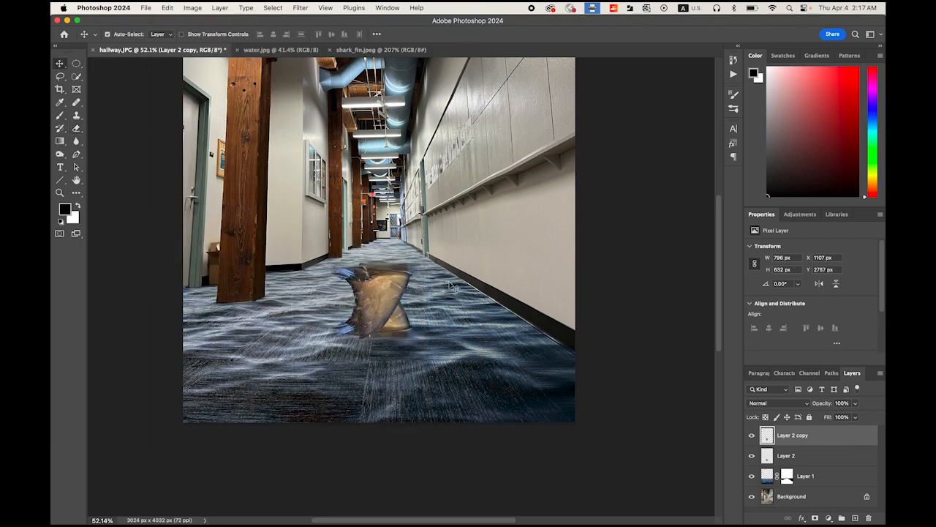
drag(383, 286, 411, 352)
mouse_move(461, 380)
mouse_down()
mouse_move(463, 358)
mouse_move(459, 376)
mouse_up()
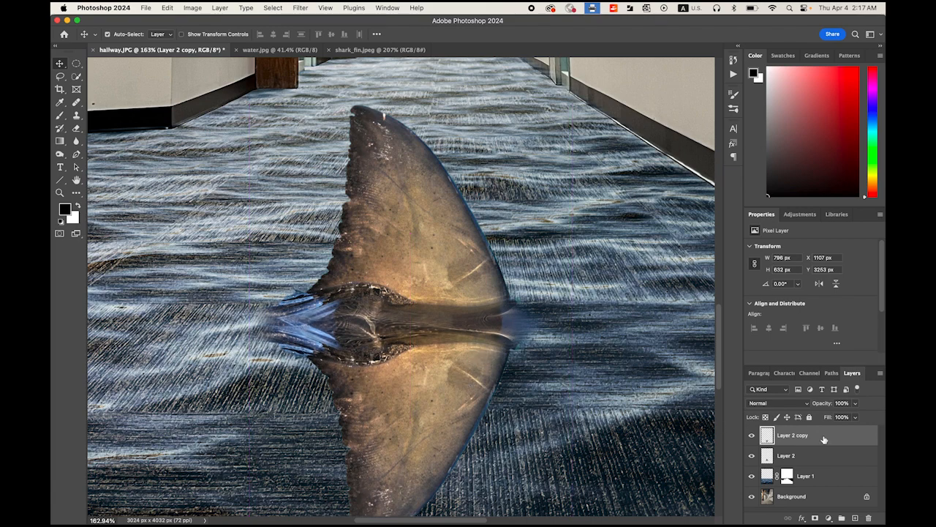
drag(825, 439, 820, 463)
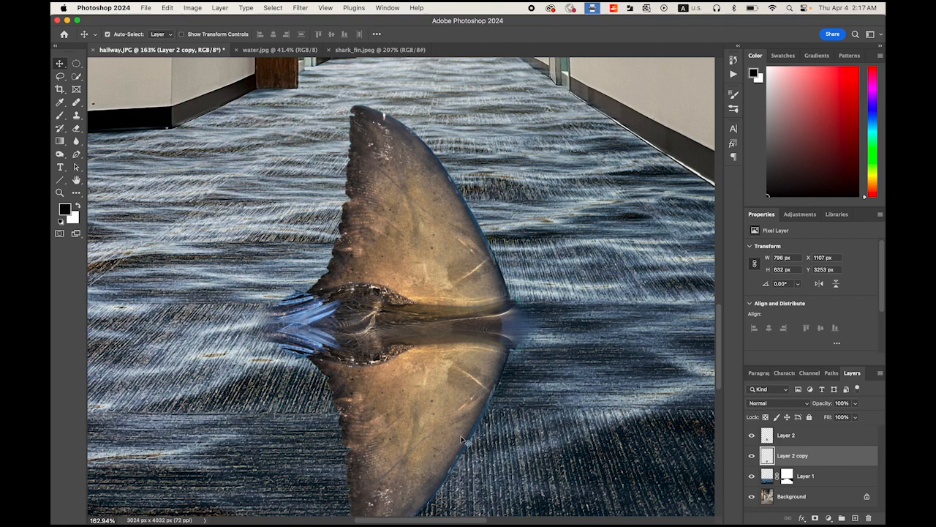
drag(436, 429, 439, 431)
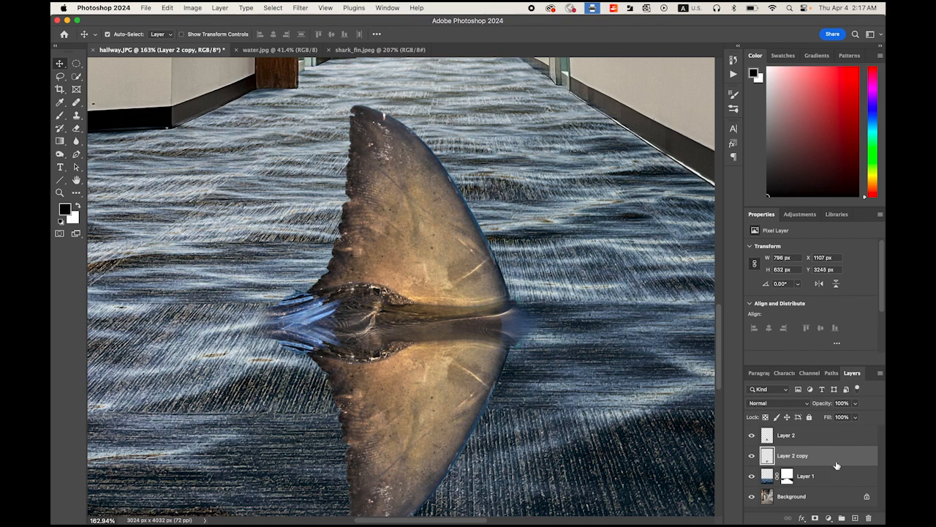
Draw a large elliptical selection with a 300 px feather around the fin and its reflection, spanning about the full image width.
scroll(522, 360, down, 5)
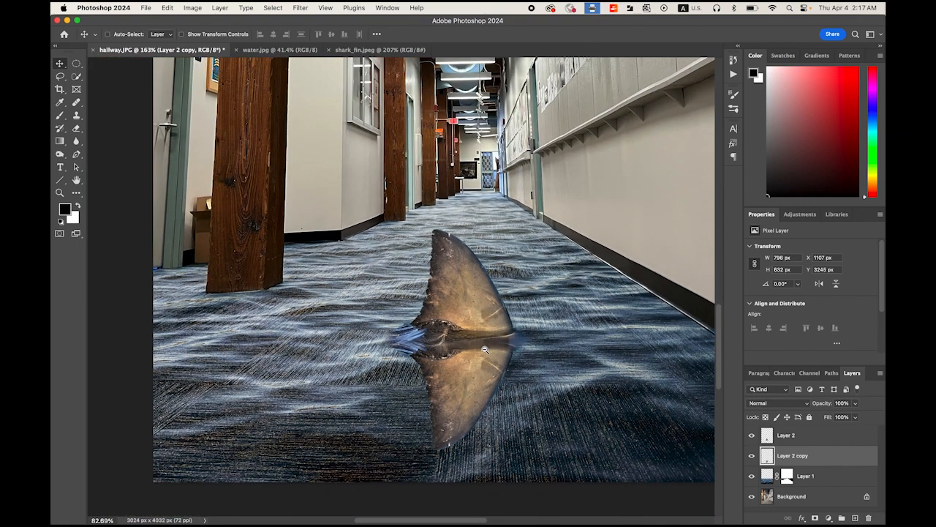
scroll(496, 362, right, 3)
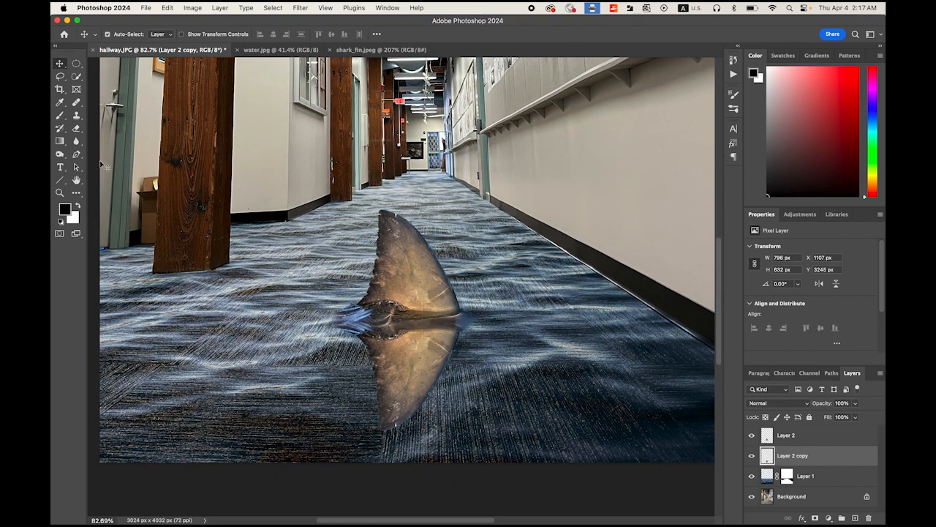
scroll(360, 280, down, 3)
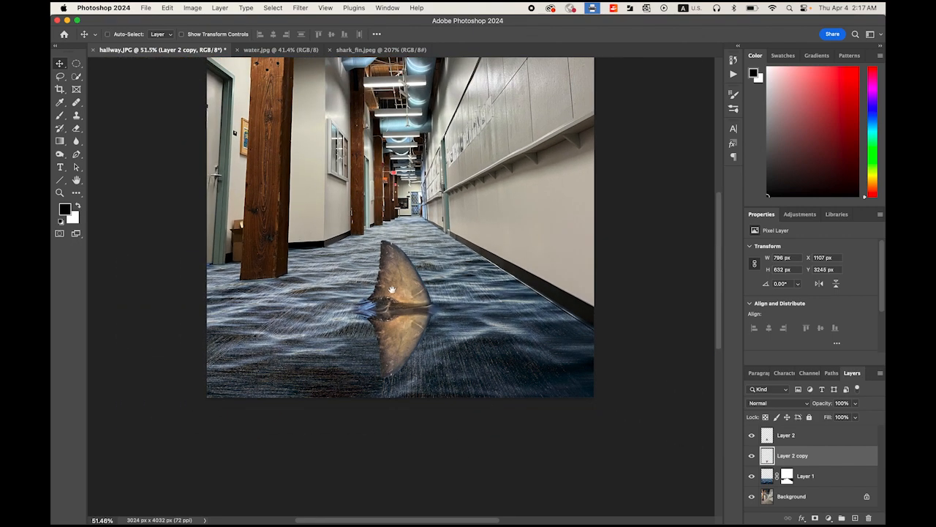
click(108, 34)
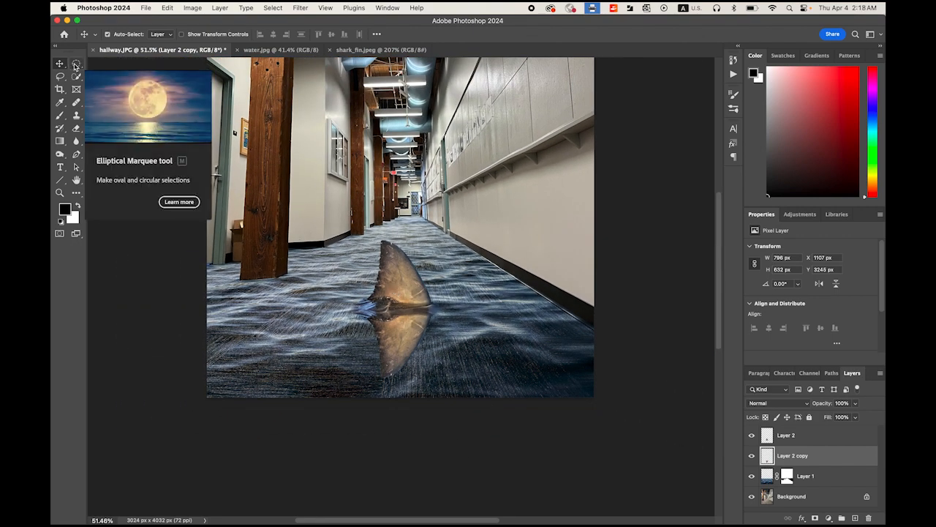
click(75, 65)
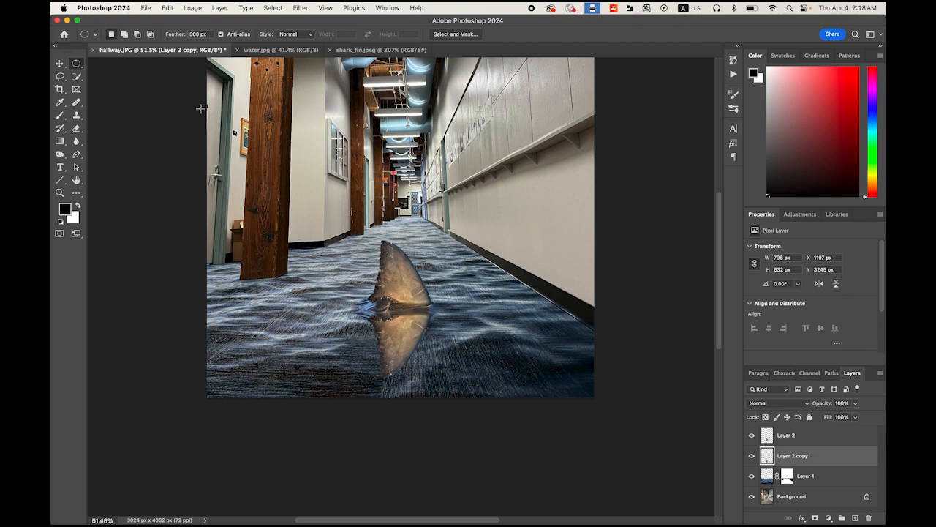
drag(201, 108, 600, 392)
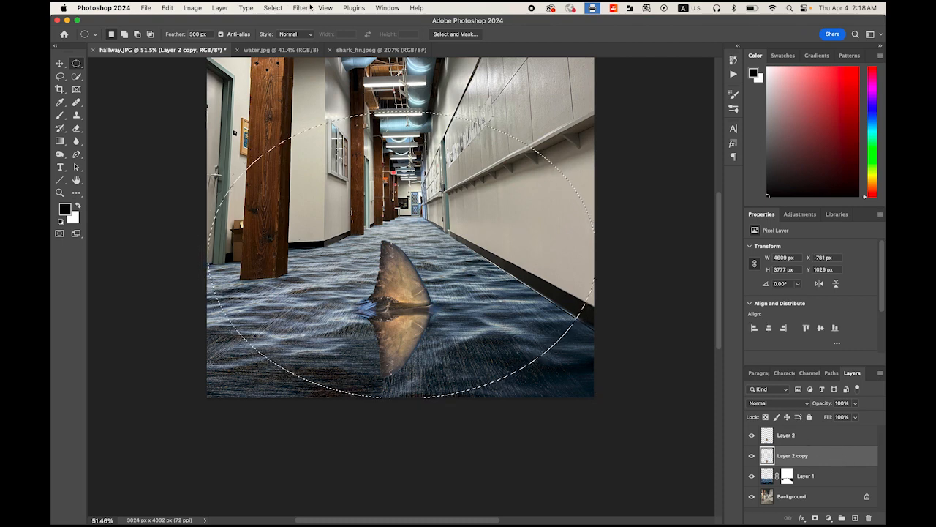
Apply the ZigZag distort filter to the reflection on Layer 2 copy with Amount 19, Ridges 11 and Pond Ripples style.
click(301, 7)
mouse_move(340, 170)
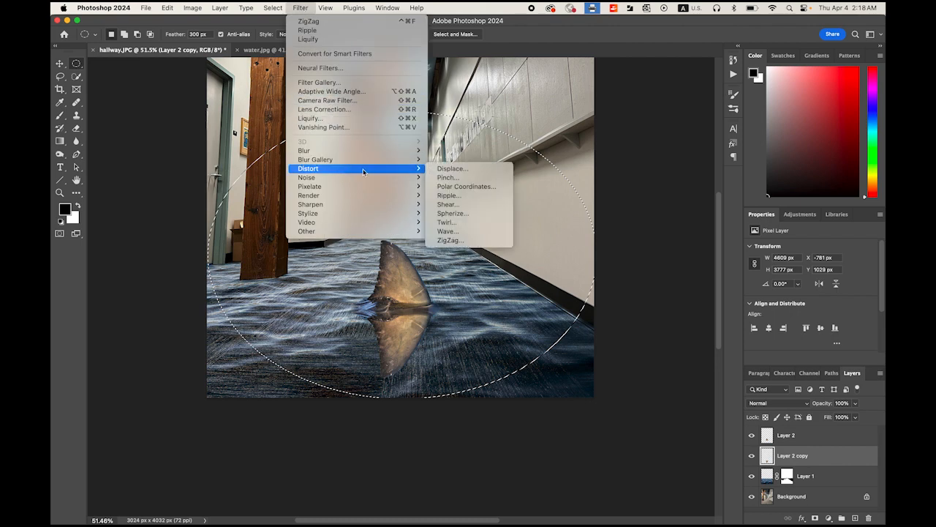
click(485, 240)
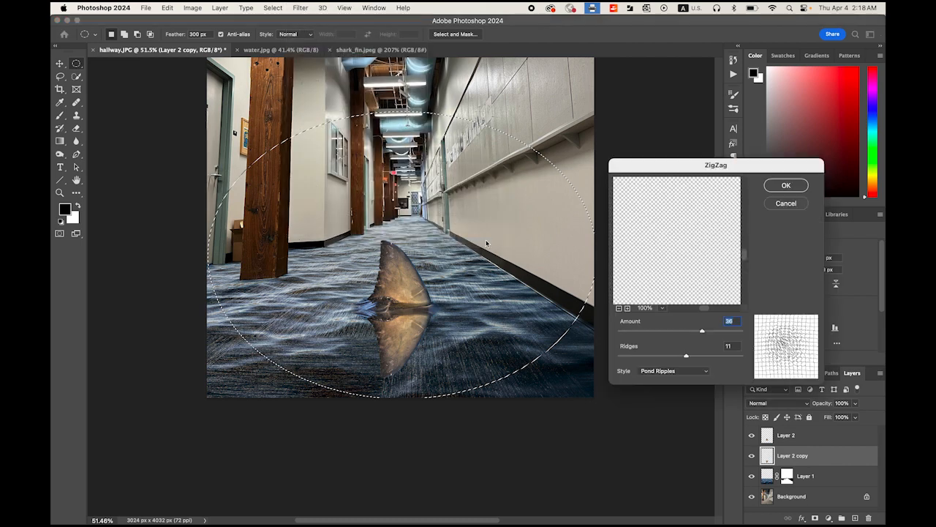
drag(677, 278, 667, 237)
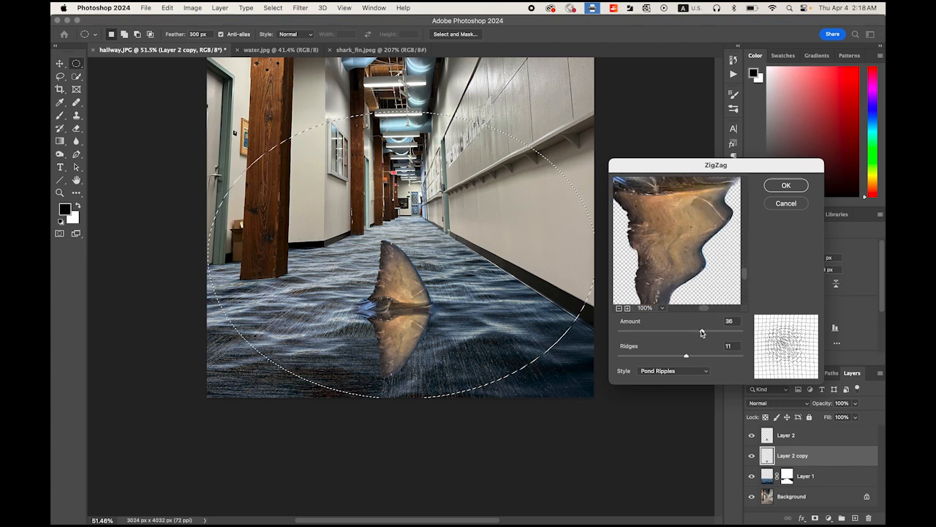
drag(702, 333, 693, 334)
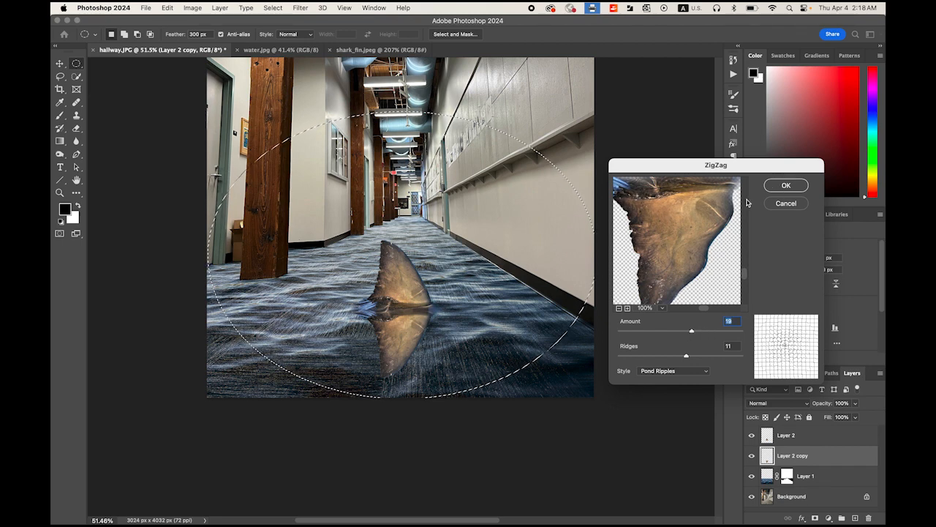
click(783, 188)
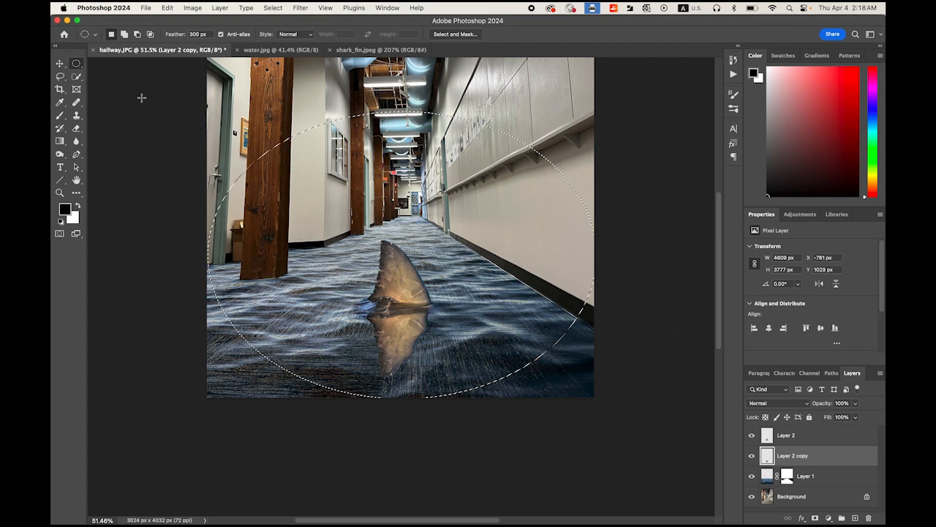
Deselect and nudge the rippled reflection 10 px right and 5 px down to line it up with the fin's base.
click(60, 64)
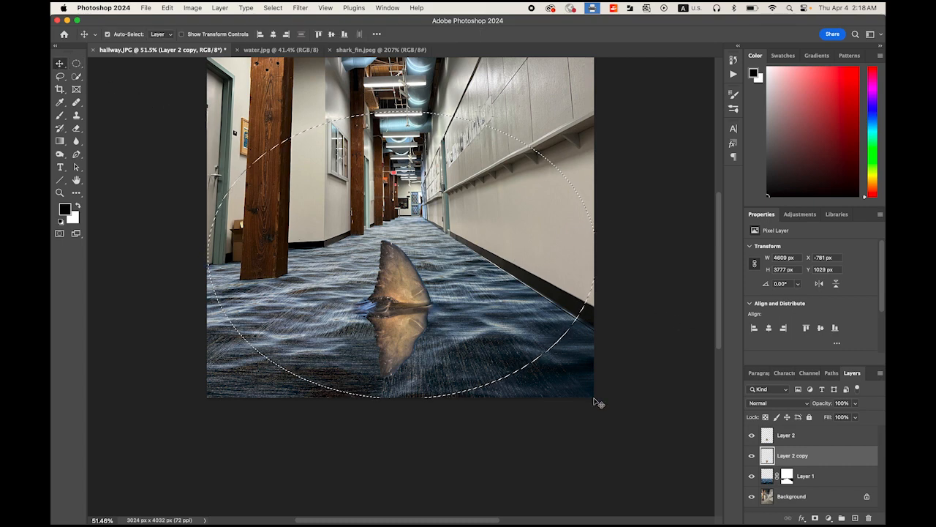
key(super+d)
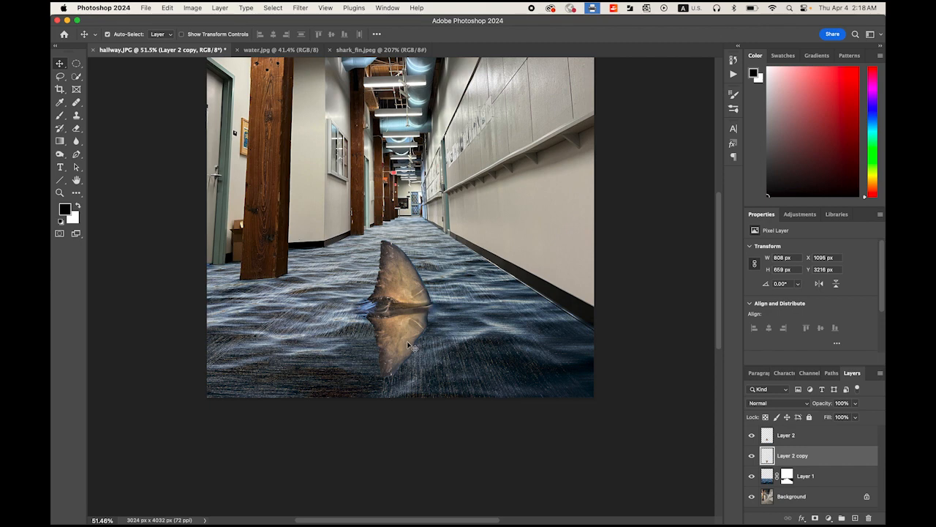
key(Right)
key(Right)
key(Right)
key(Right)
key(Right)
key(Down)
key(Down)
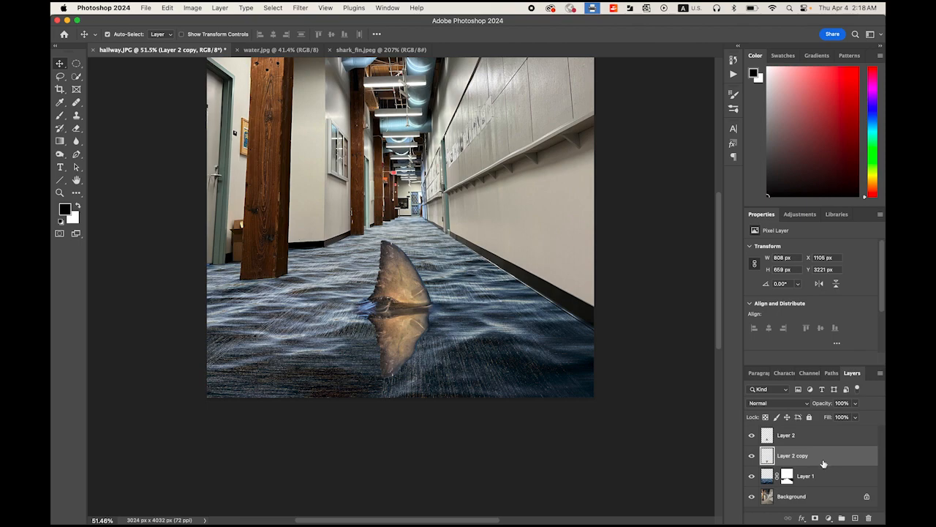
Add a layer mask to Layer 2 copy and fade the reflection with a vertical black-to-white linear gradient from below its tip up towards the waterline.
click(815, 517)
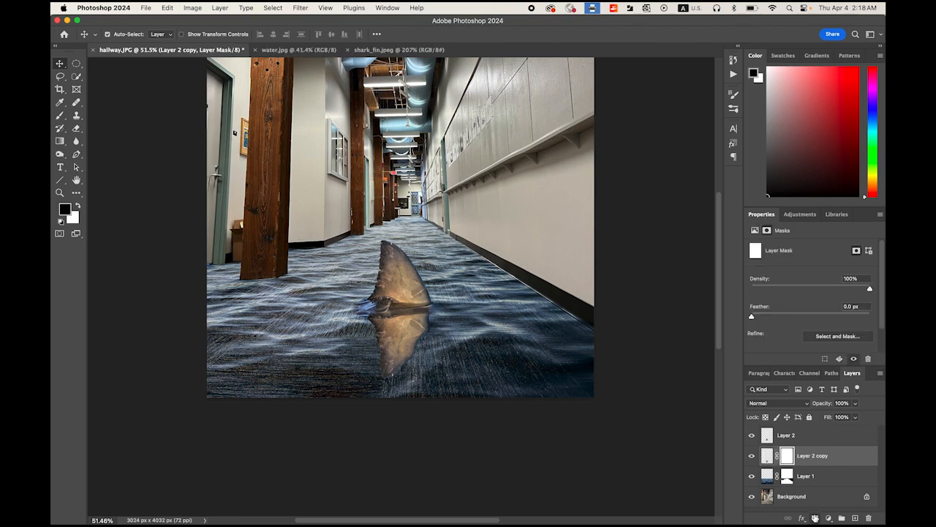
scroll(443, 360, up, 5)
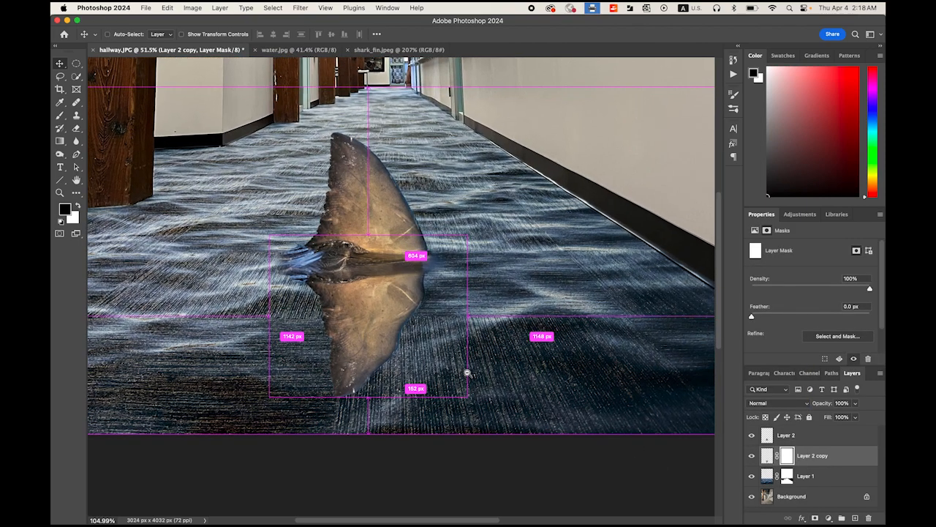
drag(468, 376, 520, 395)
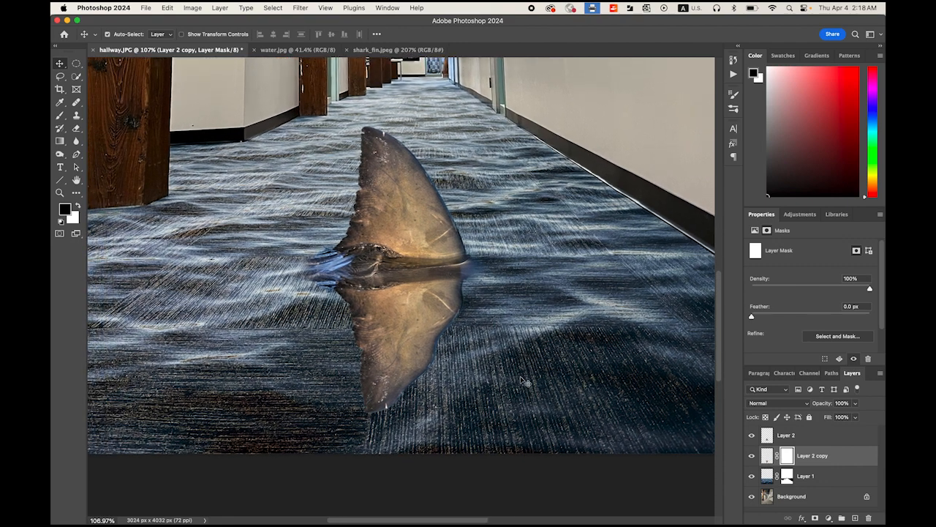
click(61, 142)
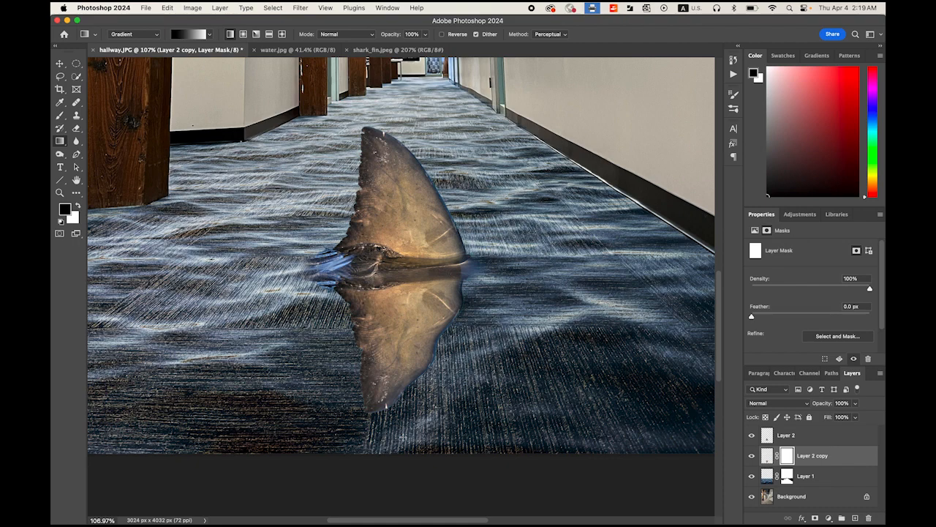
drag(402, 437, 403, 304)
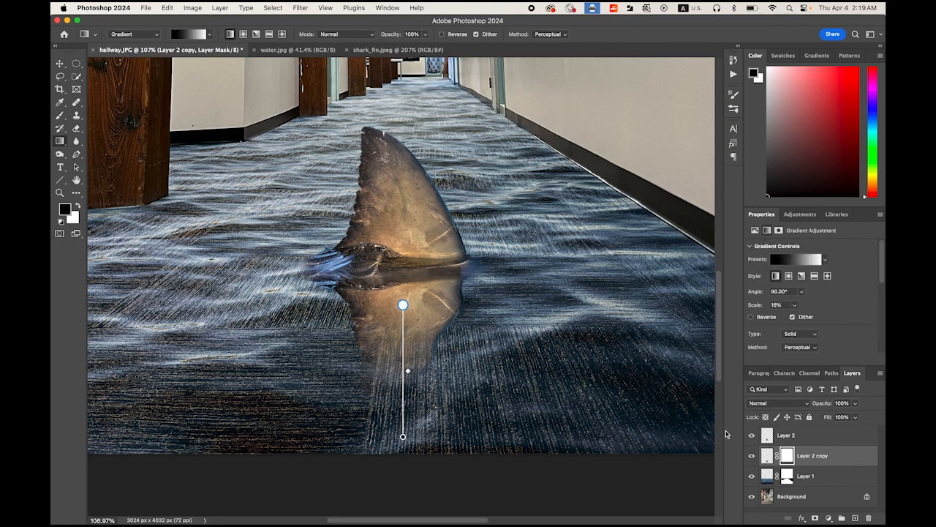
Set the opacity of the reflection on Layer 2 copy to 74%.
click(823, 456)
click(856, 405)
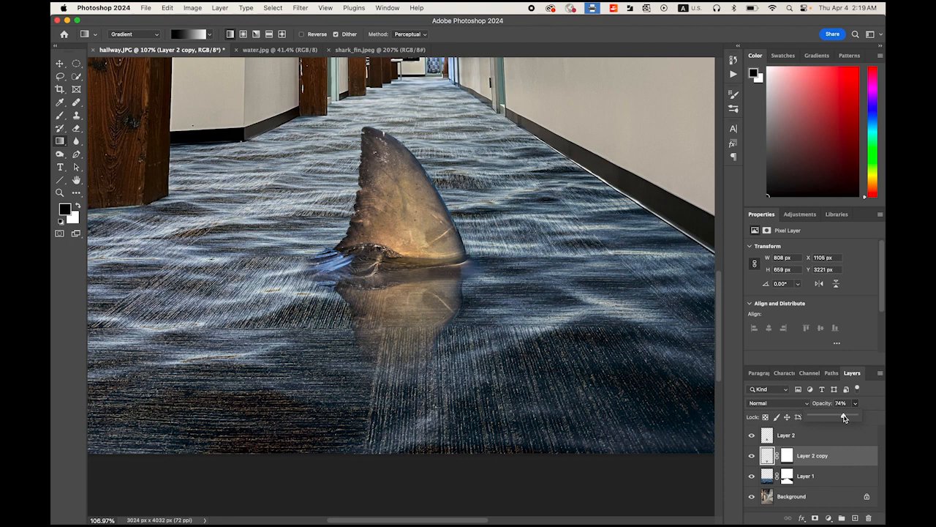
click(60, 64)
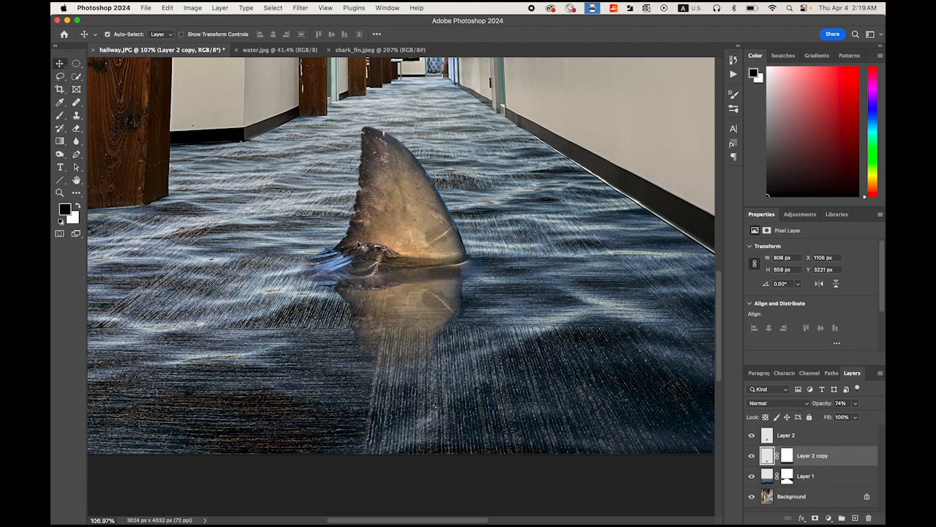
key(h)
key(ctrl+0)
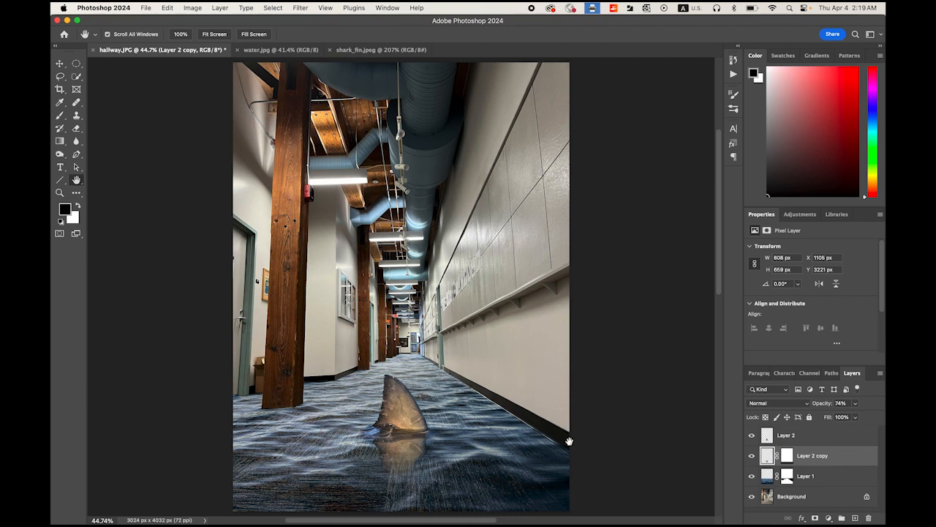
click(60, 64)
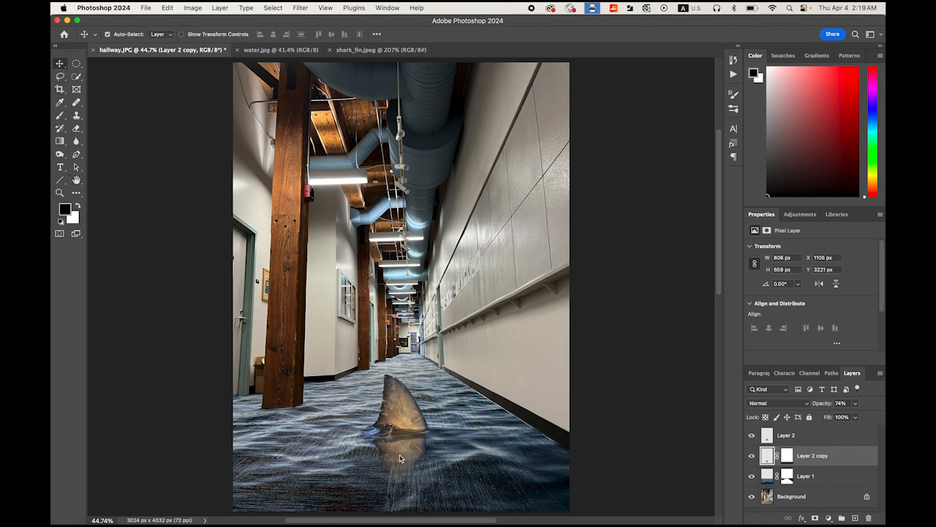
drag(400, 458, 401, 461)
Add a new layer above Layer 2 and draw a tall elliptical selection with a 300 px feather around the middle of the hallway.
click(835, 439)
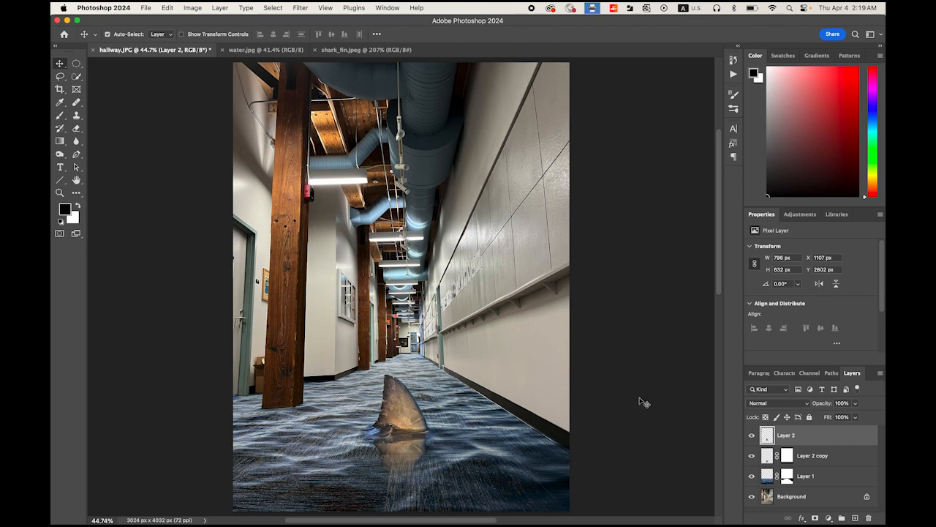
click(855, 518)
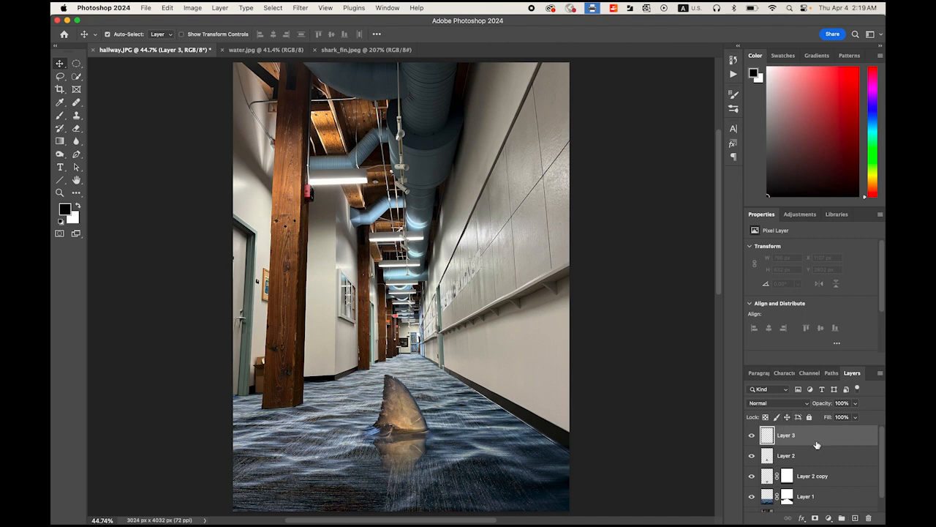
click(77, 64)
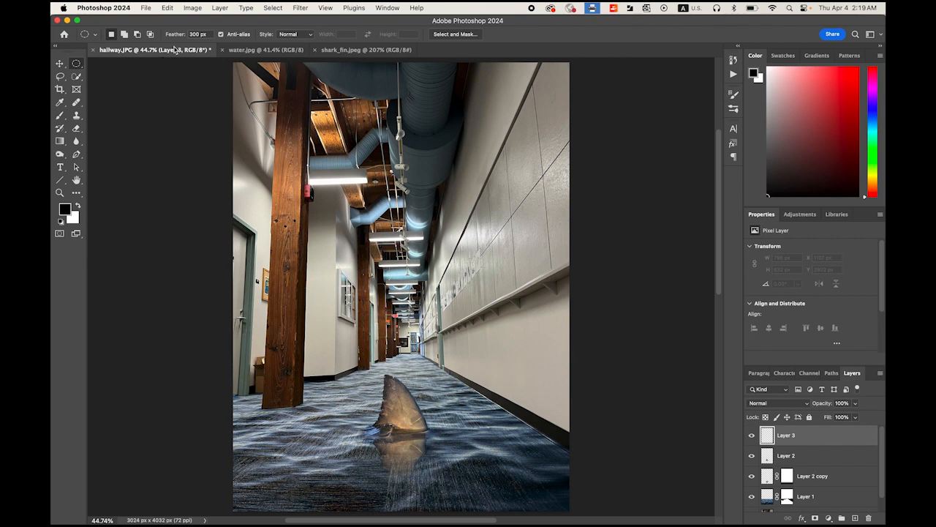
click(208, 34)
drag(282, 164, 466, 410)
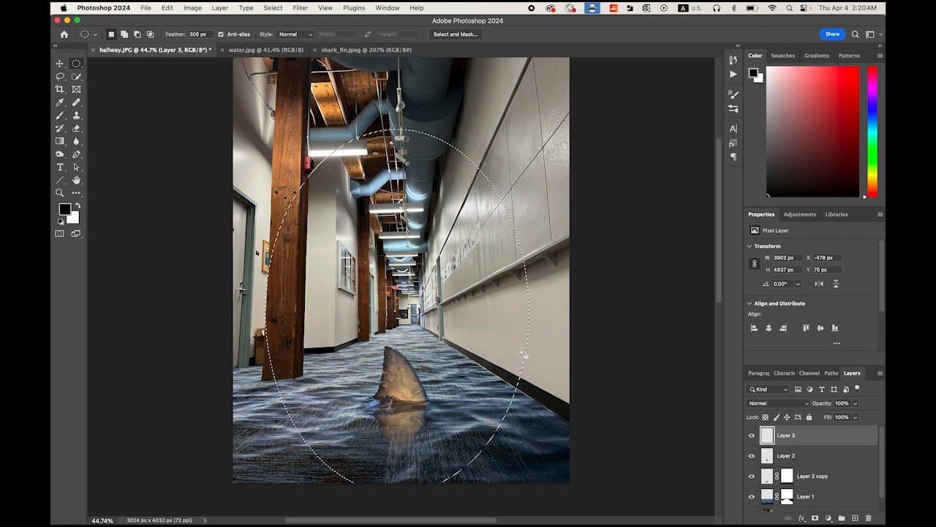
scroll(519, 372, up, 2)
drag(521, 379, 521, 375)
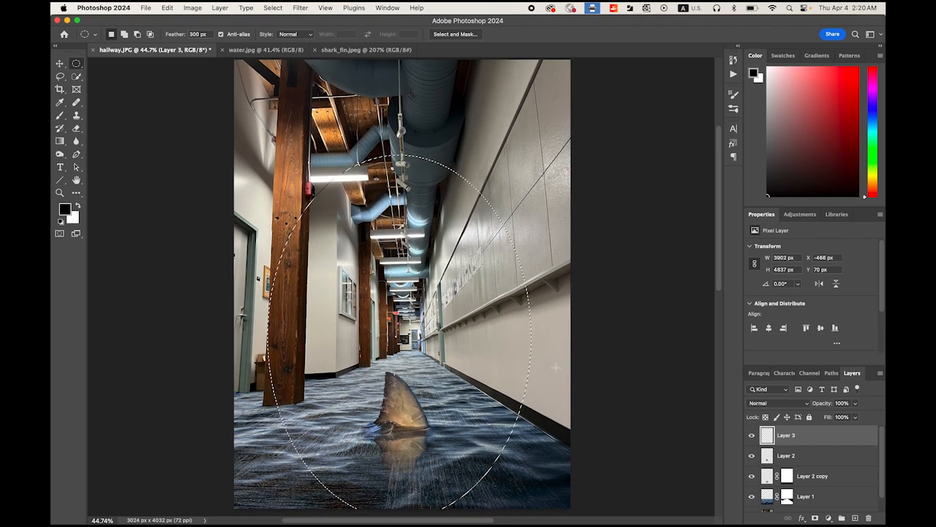
Invert the elliptical selection, fill it with black at 100% opacity in Normal mode on Layer 3 to form a vignette, and deselect.
click(272, 7)
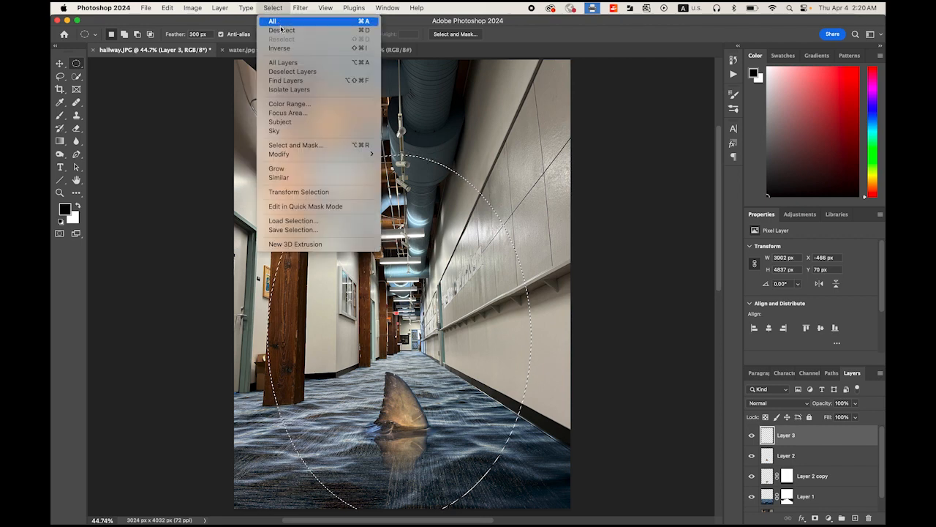
click(281, 48)
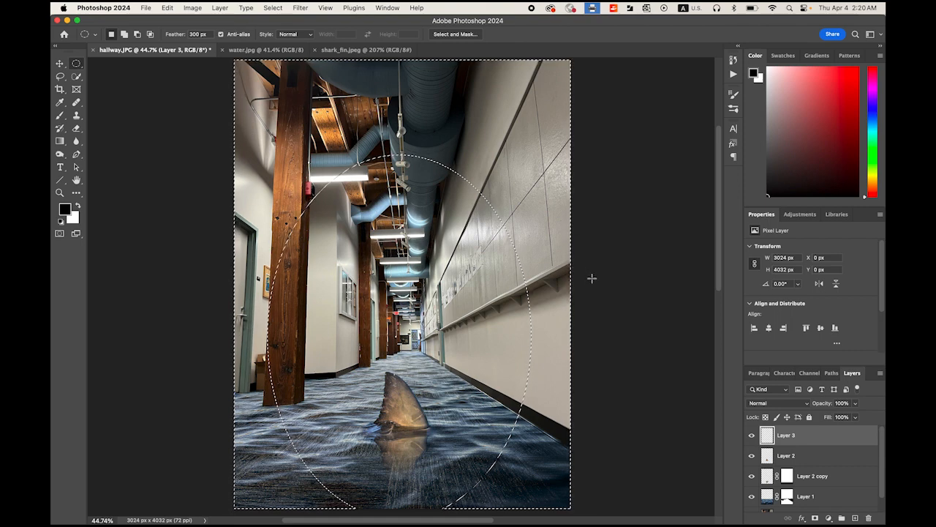
click(167, 8)
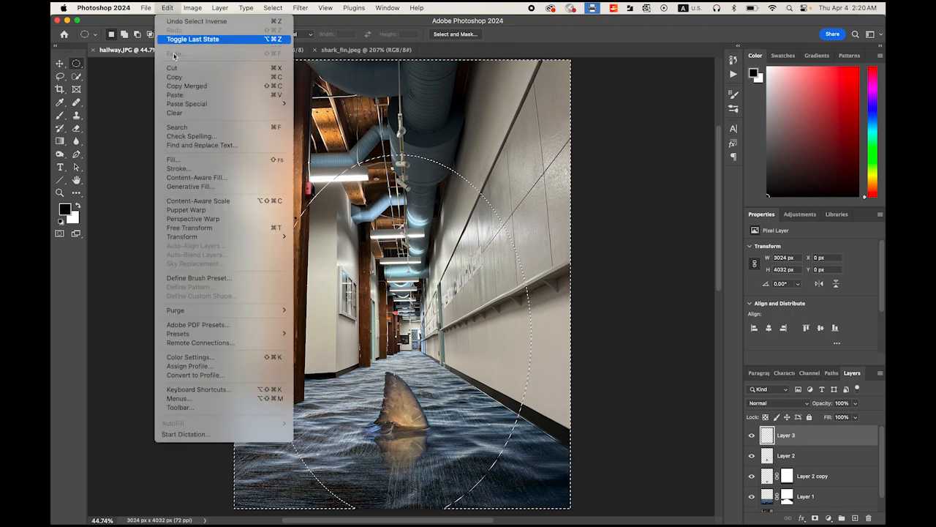
click(206, 161)
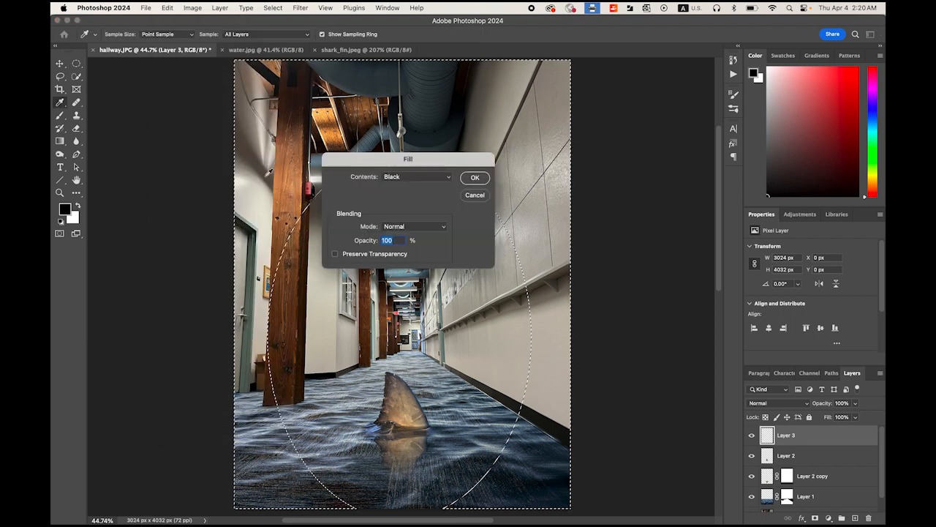
click(482, 181)
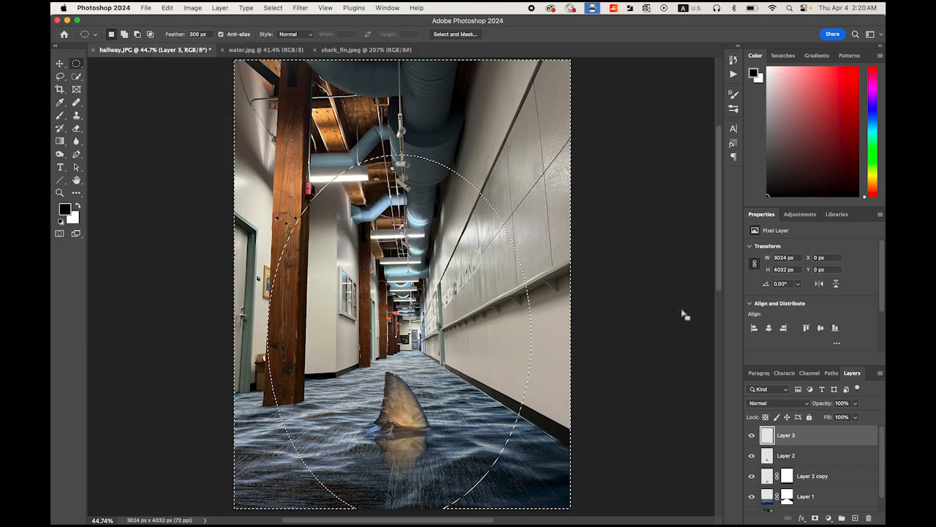
key(super+d)
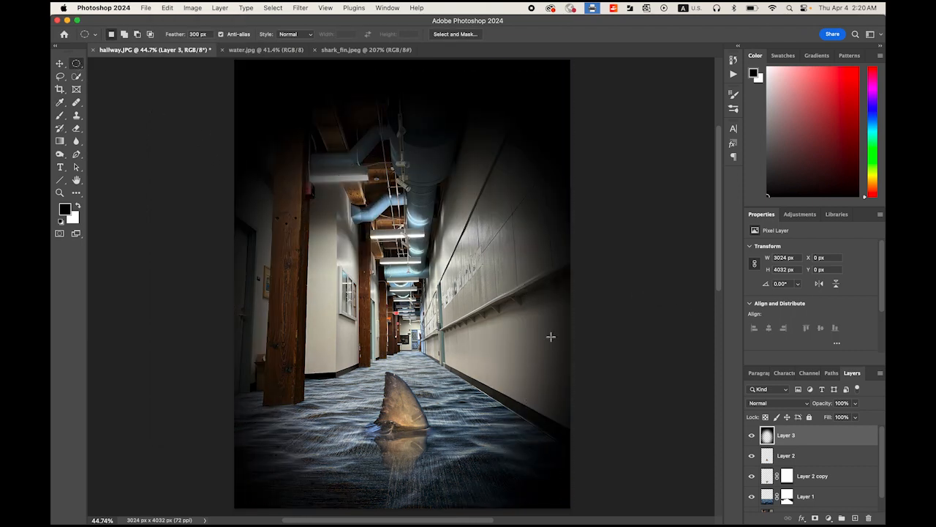
Lower the opacity of the vignette on Layer 3 to 66%.
click(856, 417)
drag(856, 417, 841, 417)
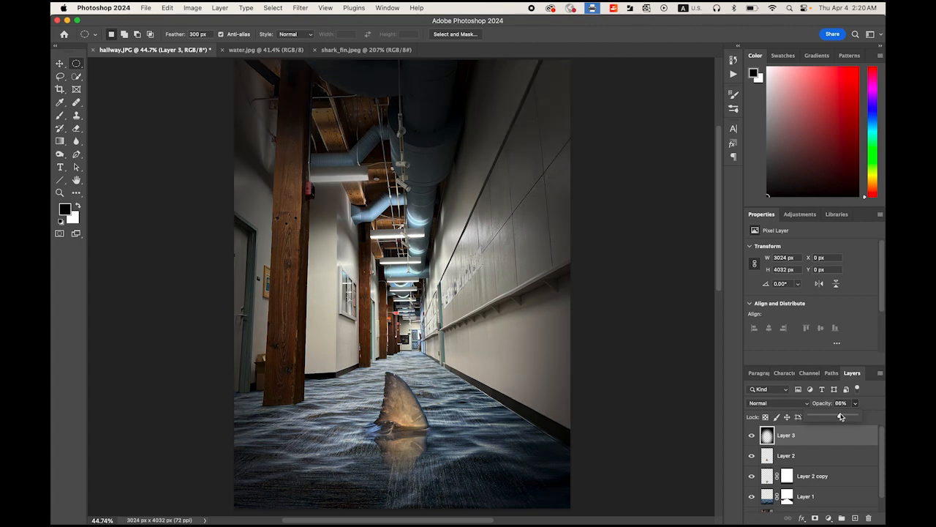
click(78, 67)
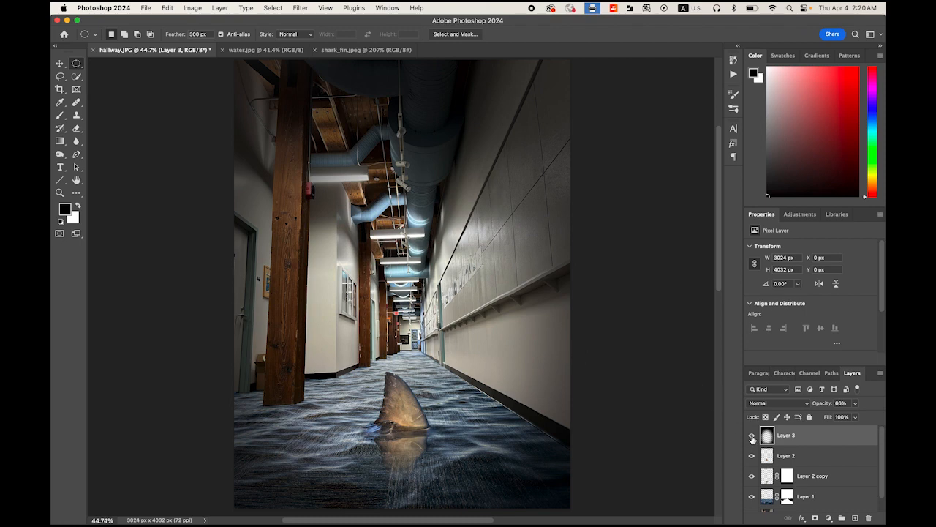
Toggle the vignette's visibility and temporarily hide all layers above the Background to compare the composite with the original hallway.
click(752, 437)
click(752, 437)
drag(753, 438, 753, 497)
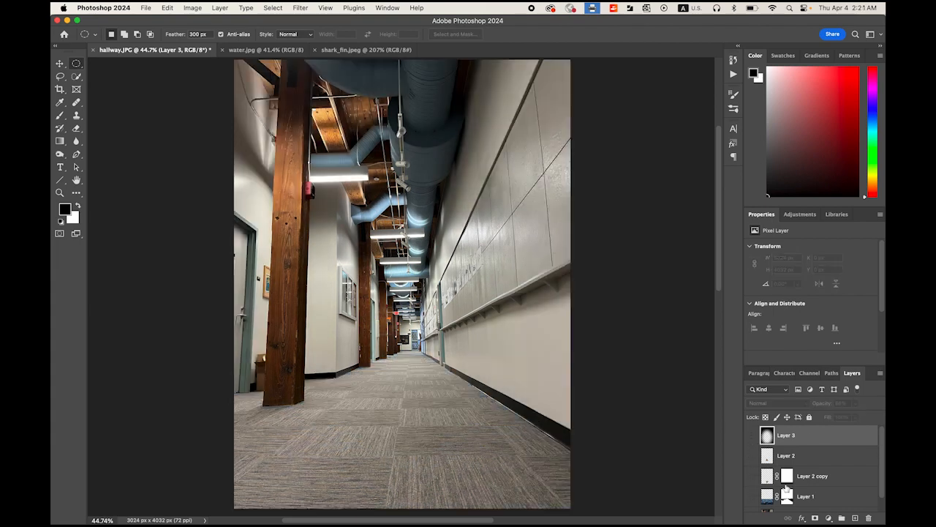
scroll(883, 465, down, 2)
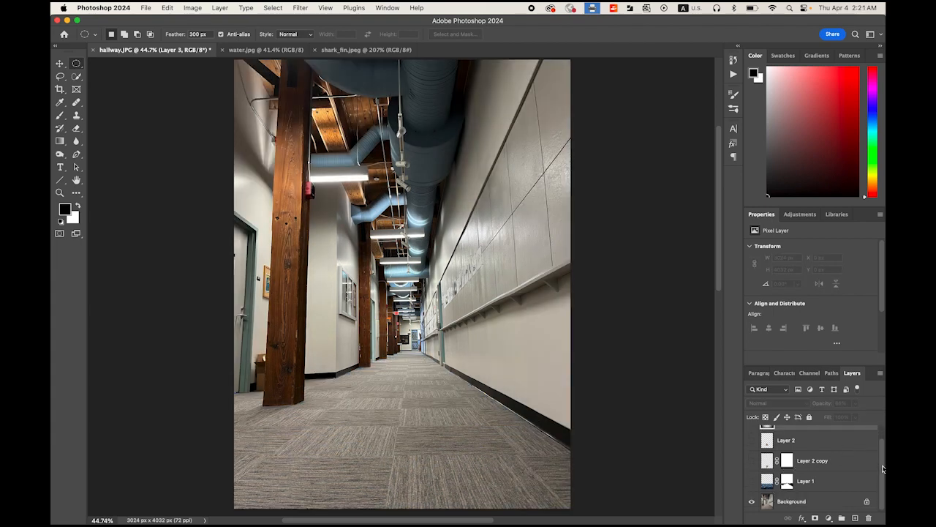
drag(883, 468, 883, 457)
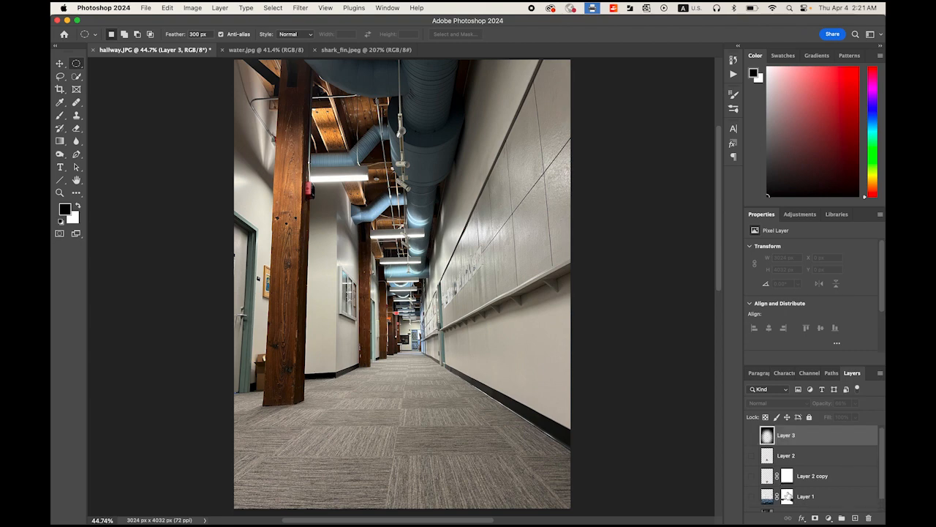
drag(751, 498, 752, 434)
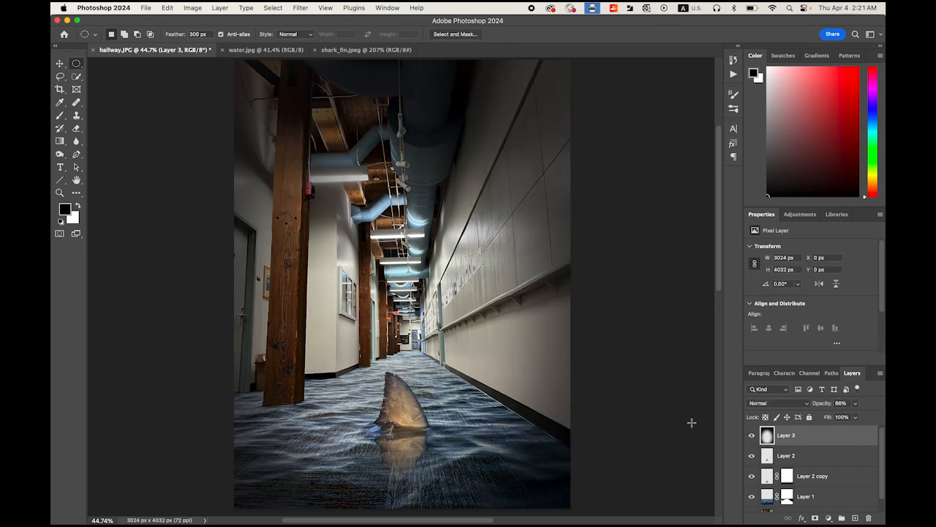